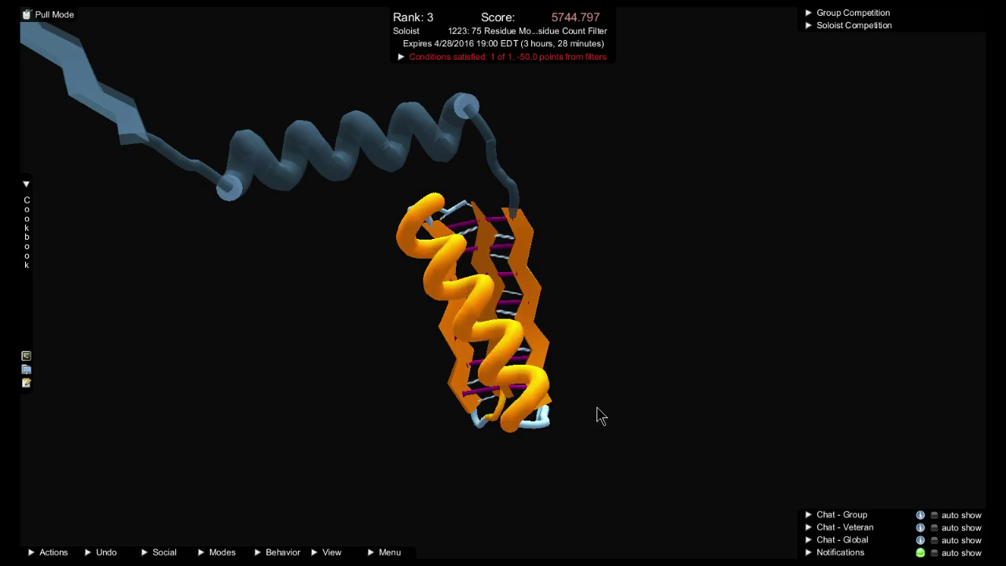
- Unfreeze the protein and open the Ramachandran Map
key("shift+f")
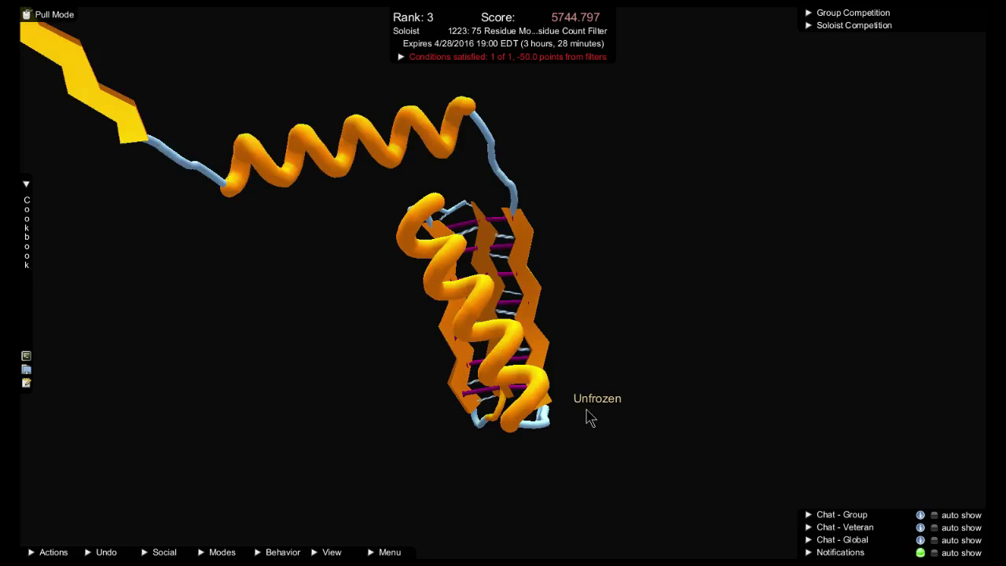
left_click(52, 553)
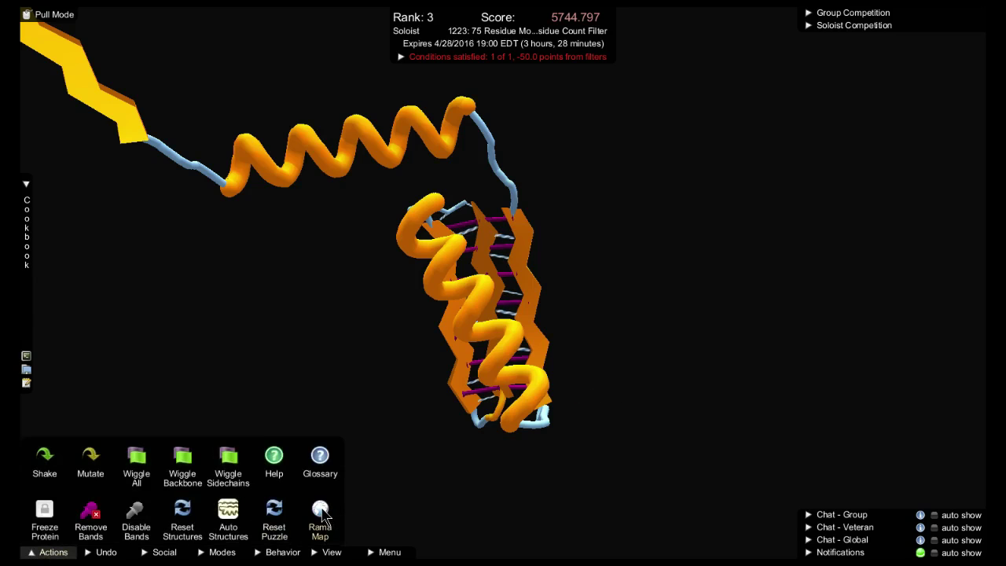
left_click(321, 512)
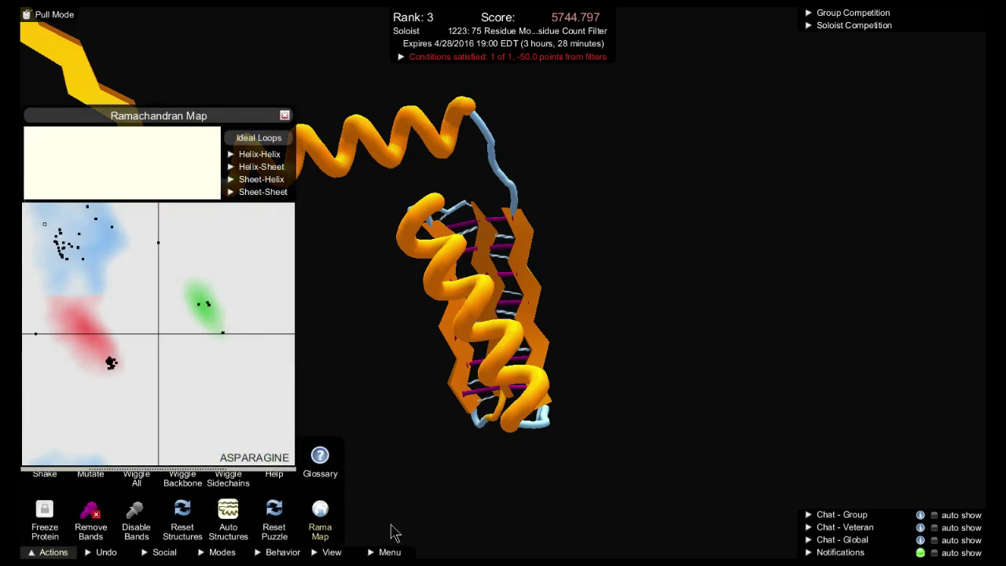
- Set the protein's colouring to AbegoColor in the view options
left_click(332, 552)
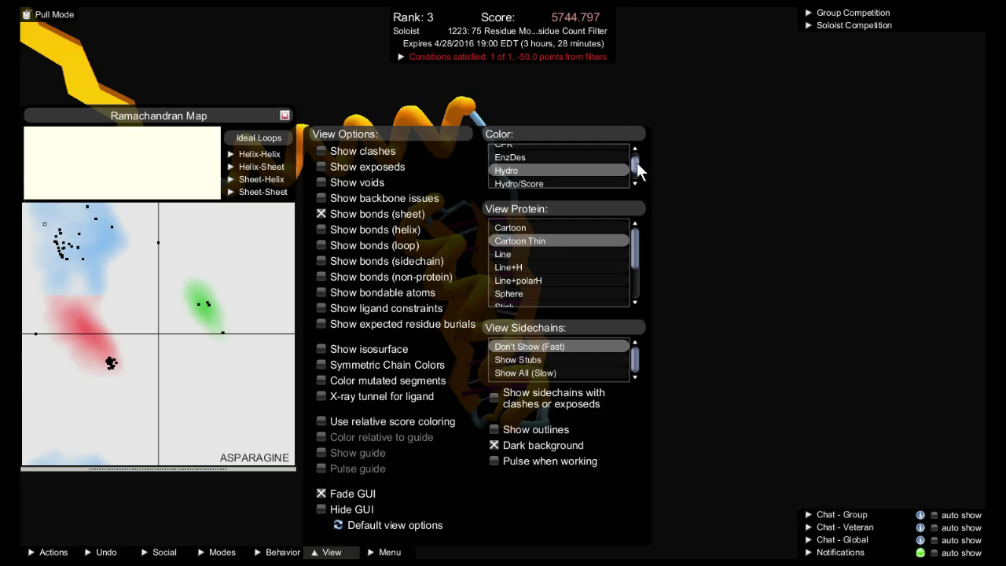
left_click_drag(638, 171, 637, 160)
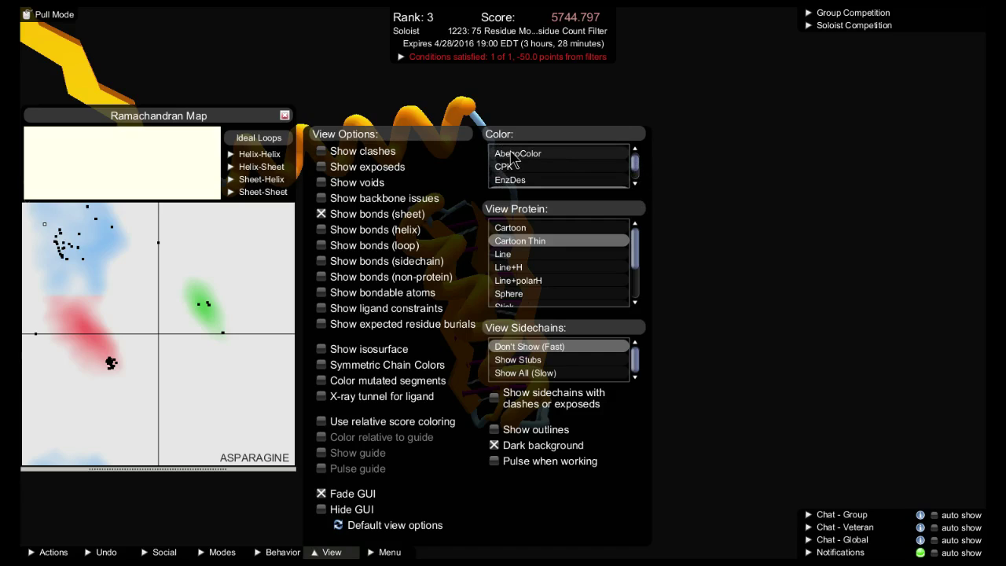
left_click(514, 155)
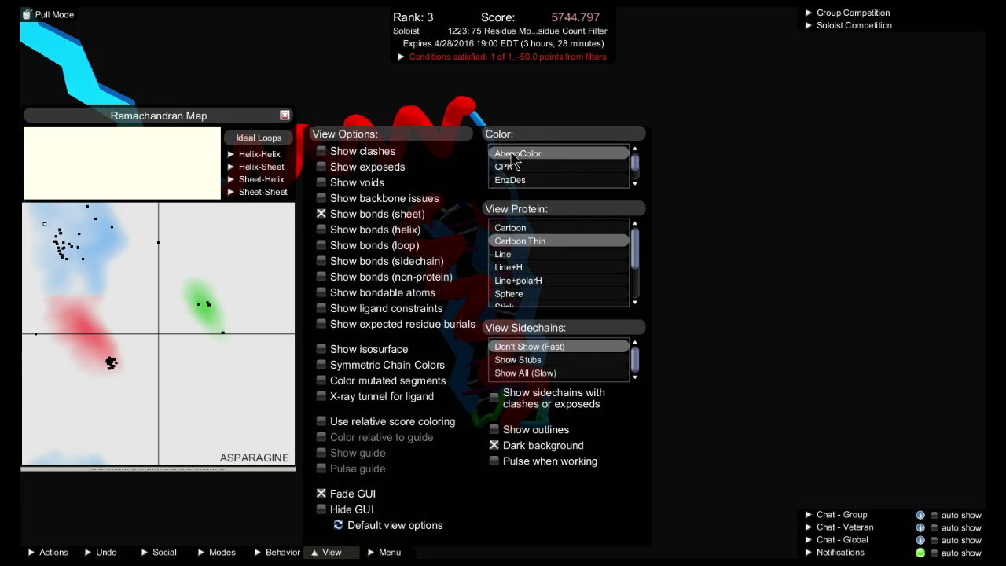
left_click(332, 552)
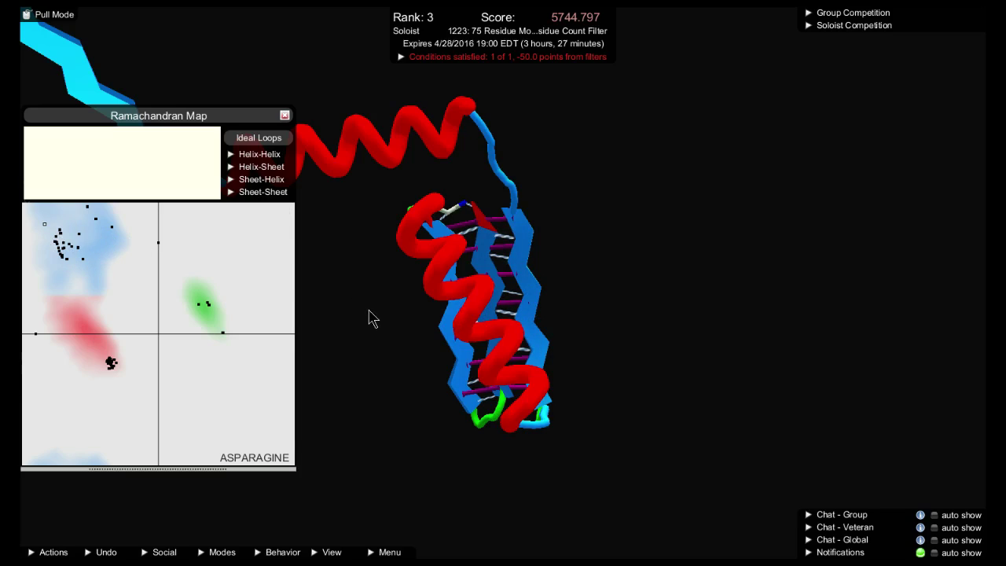
- Switch the puzzle from pull mode to the Selection Interface
left_click_drag(455, 395, 580, 366)
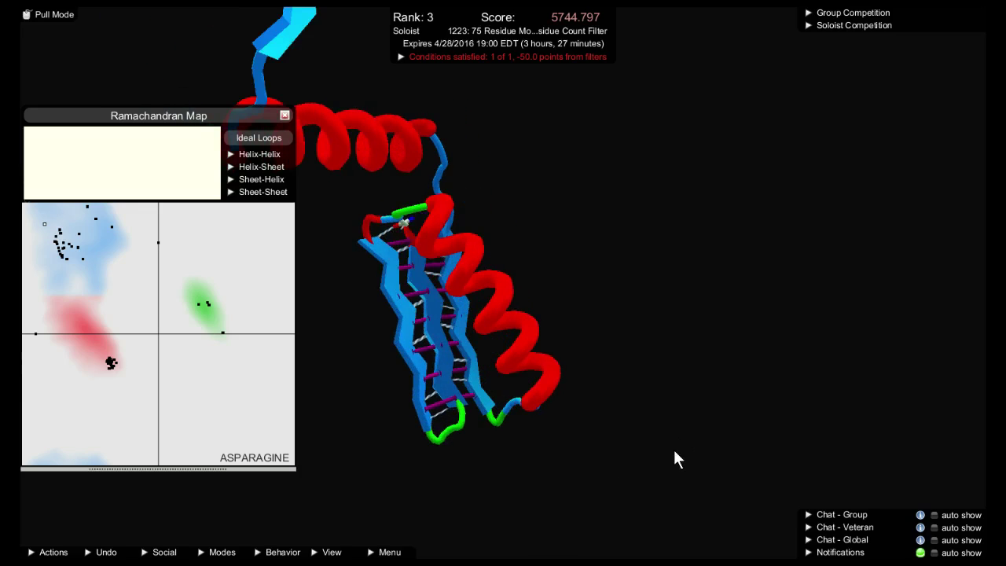
left_click(392, 555)
left_click(615, 519)
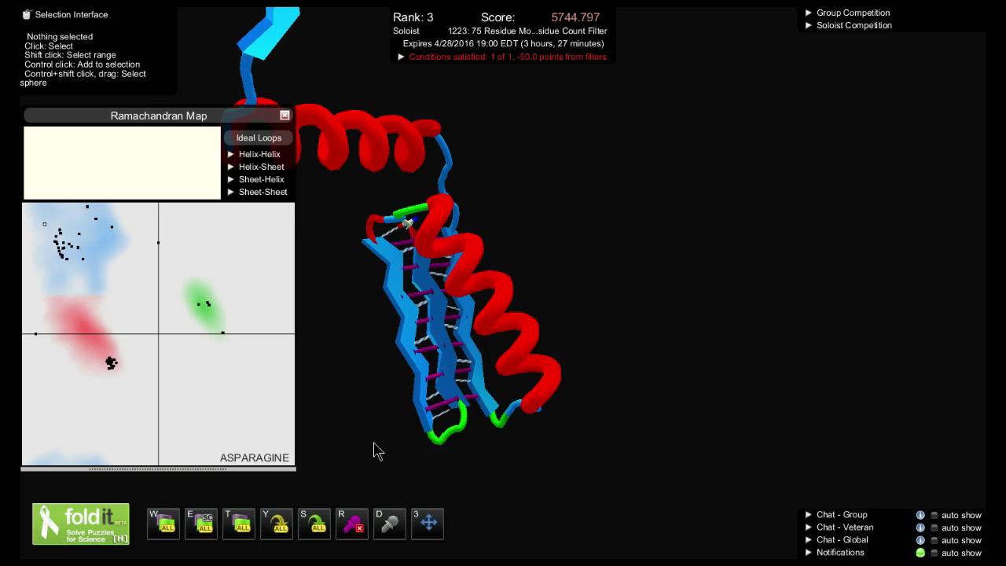
- Examine the three residues of the finished helix-sheet loop one by one on the Ramachandran map
left_click_drag(736, 321, 610, 425)
left_click_drag(647, 280, 455, 418)
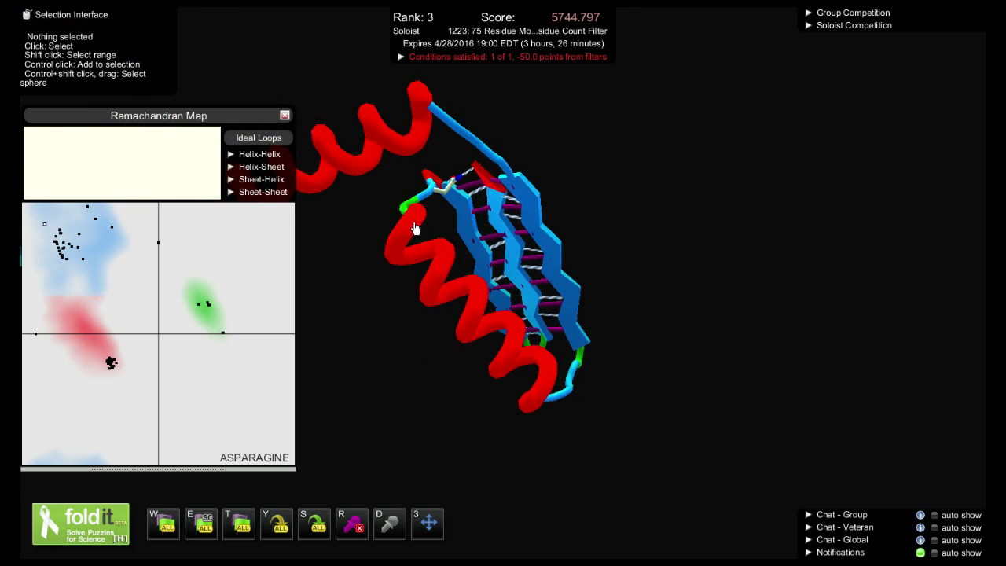
left_click(429, 180)
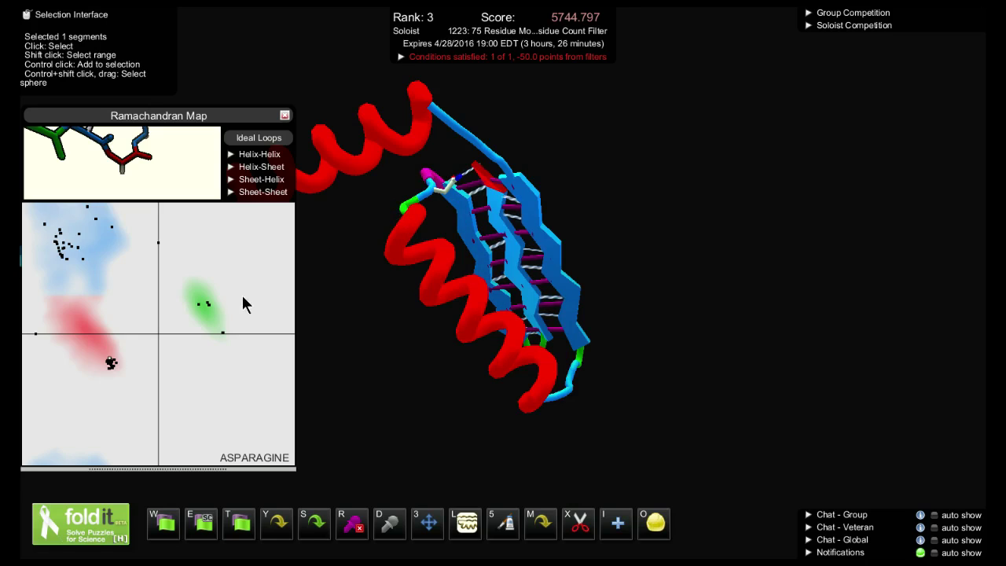
mouse_move(111, 365)
left_click(427, 196)
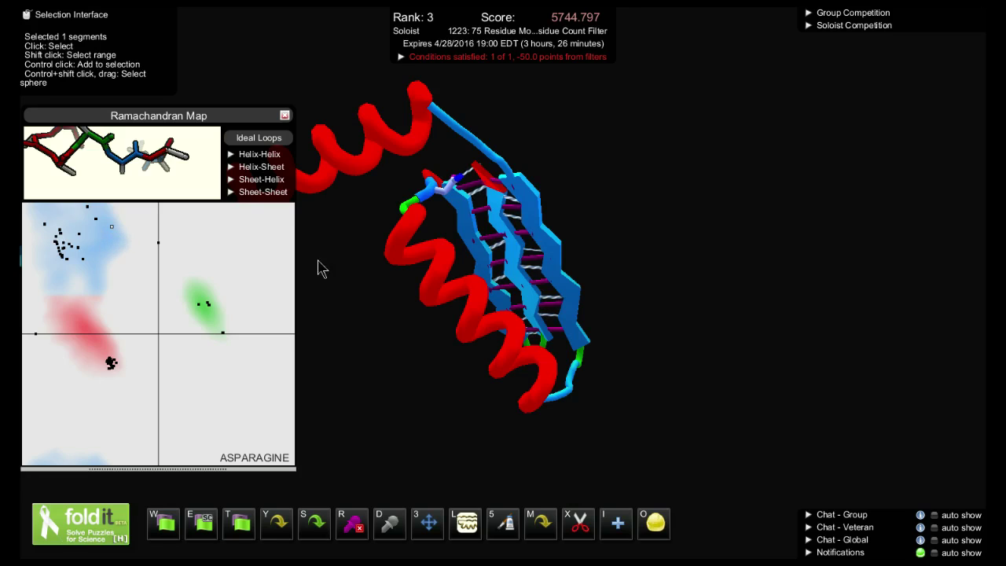
left_click(406, 211)
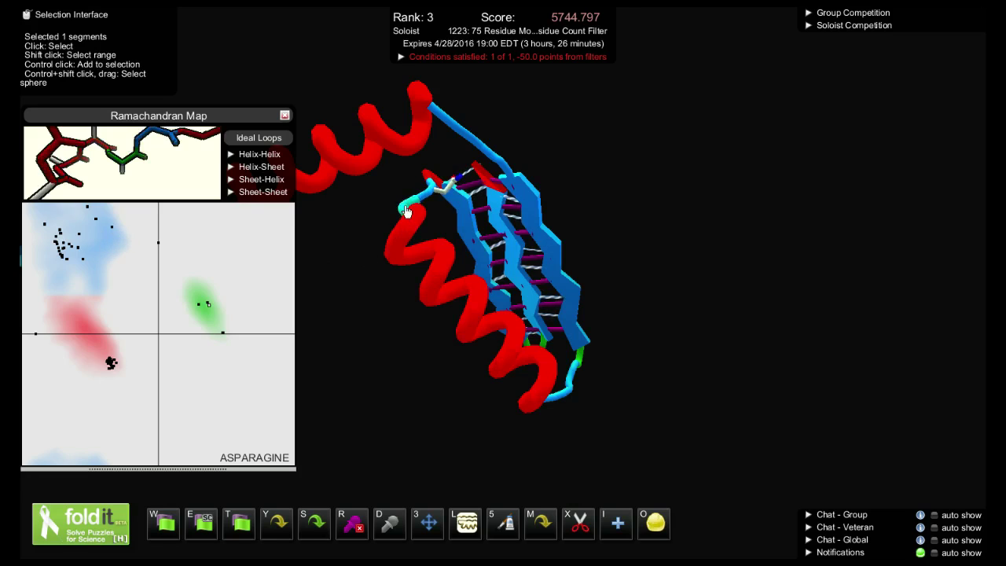
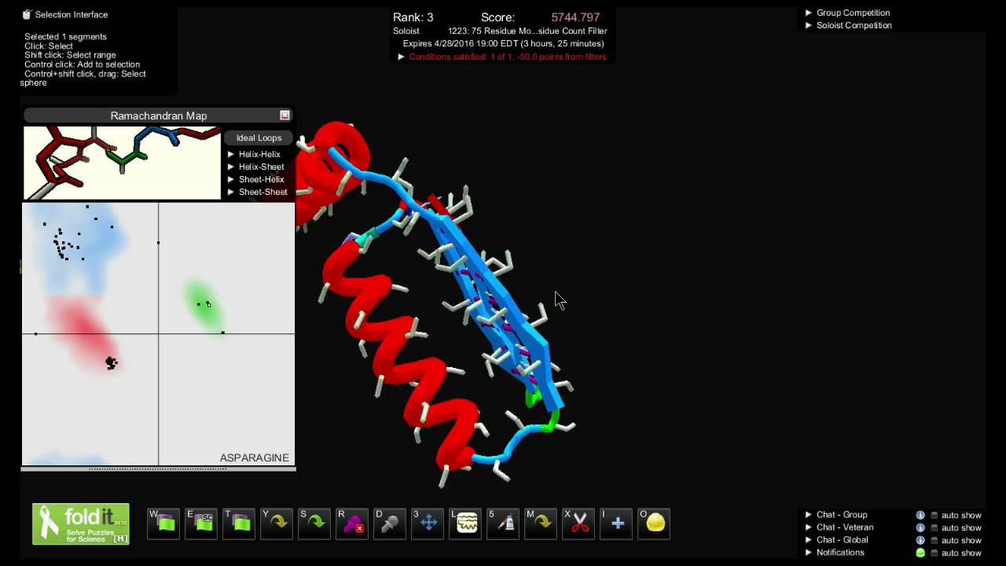
- Examine the segment information for residues 56, 60, 26 and 30 near the two loops
left_click_drag(595, 224, 444, 230)
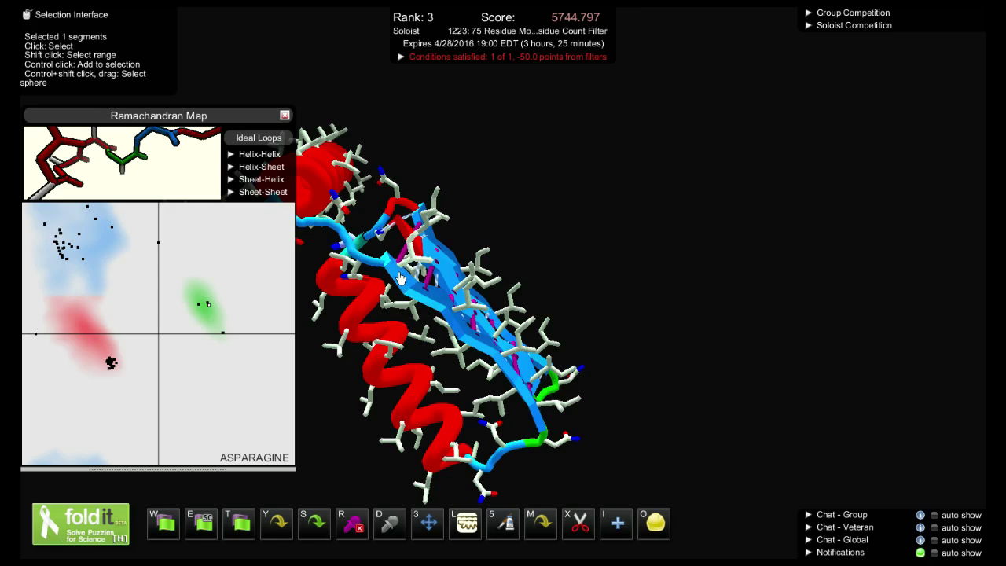
right_click_drag(686, 226, 813, 218)
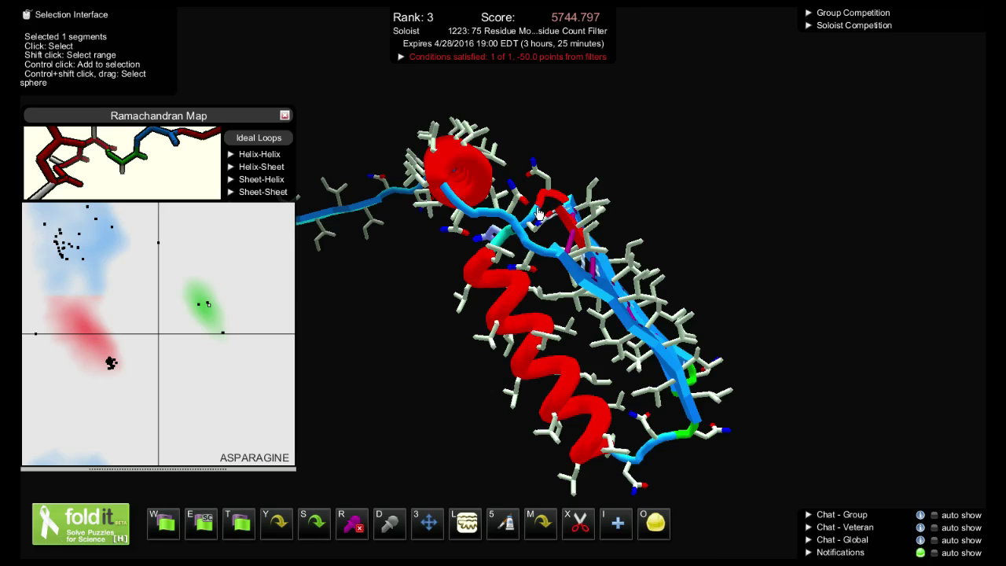
key("Tab")
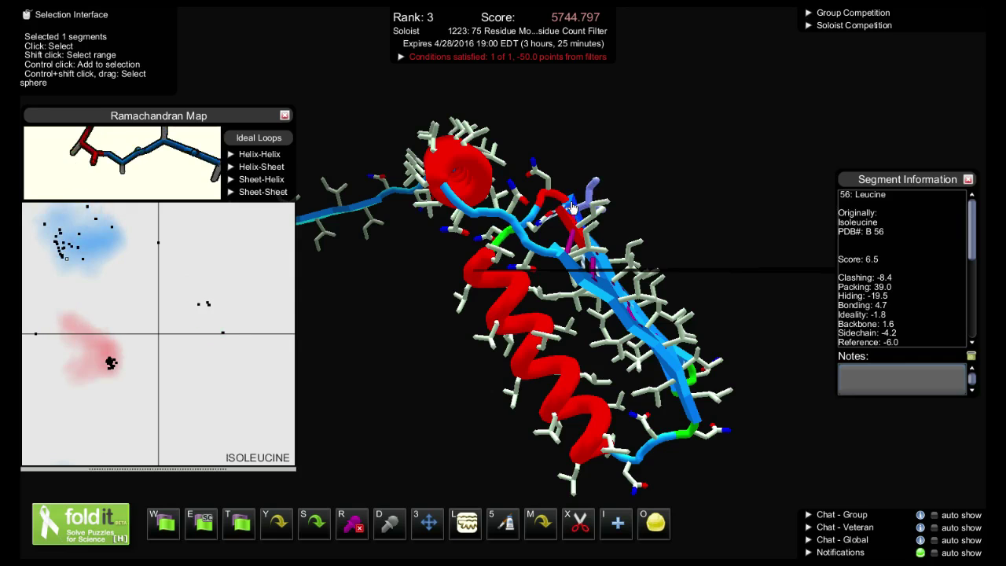
key("Tab")
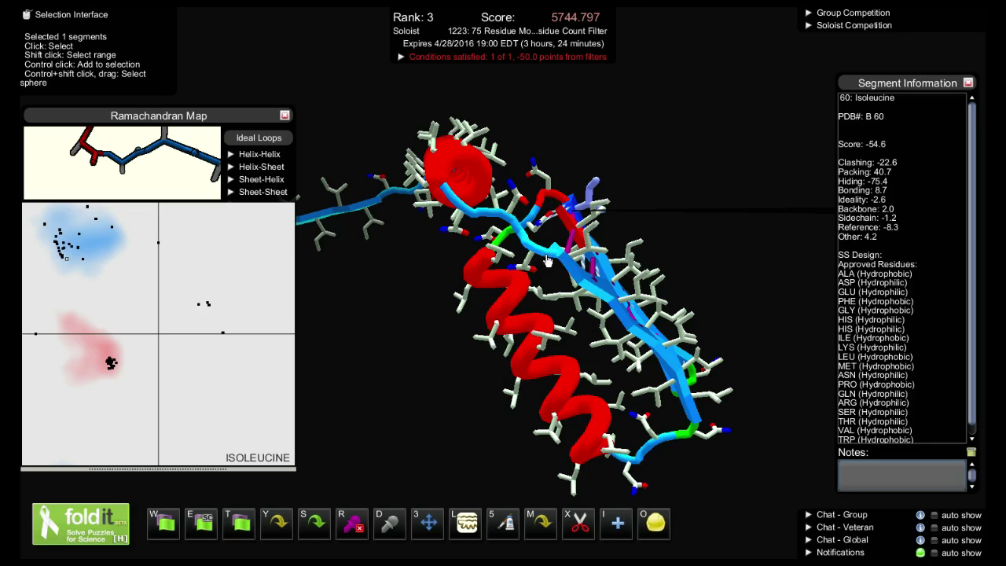
left_click_drag(436, 242, 465, 250)
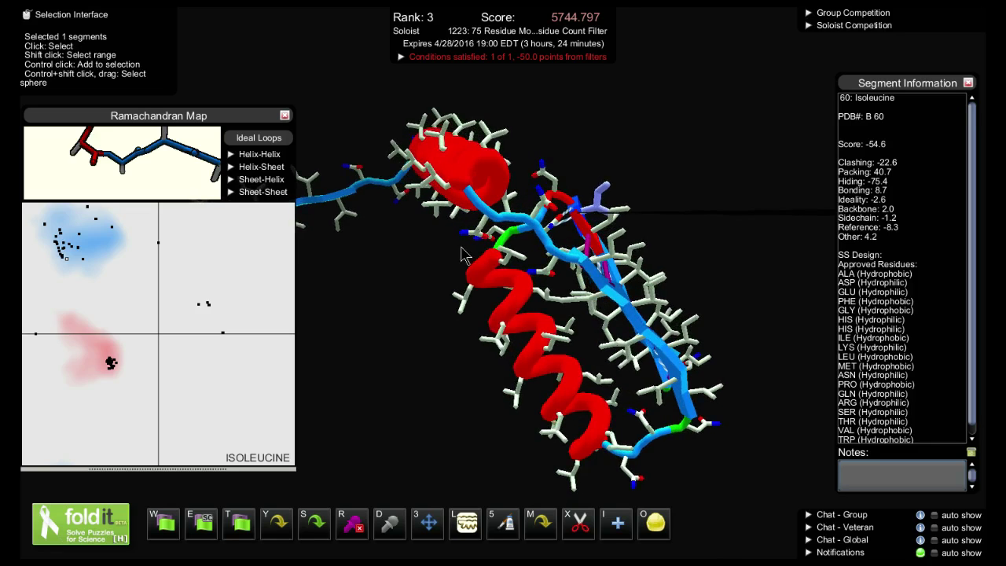
key("Tab")
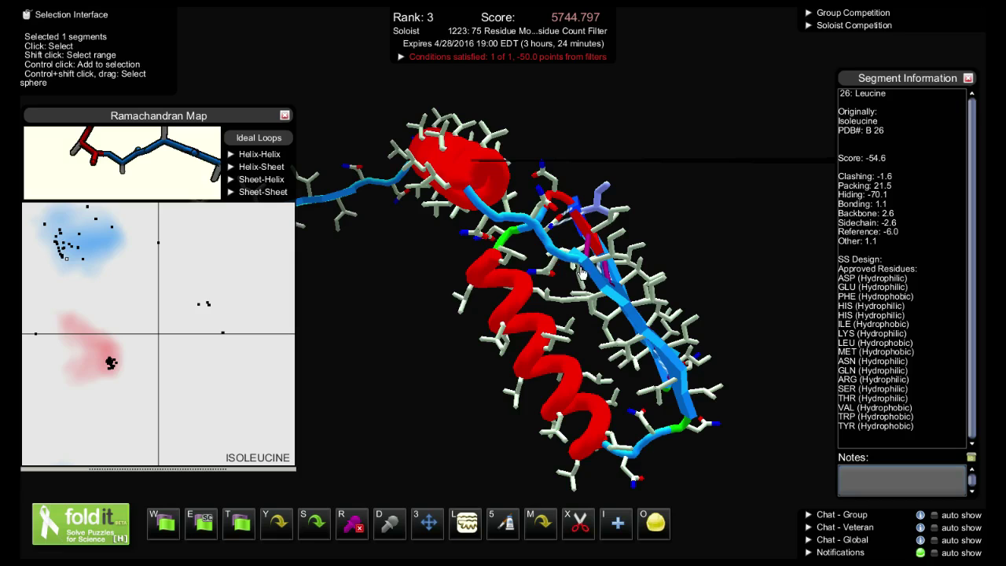
key("Tab")
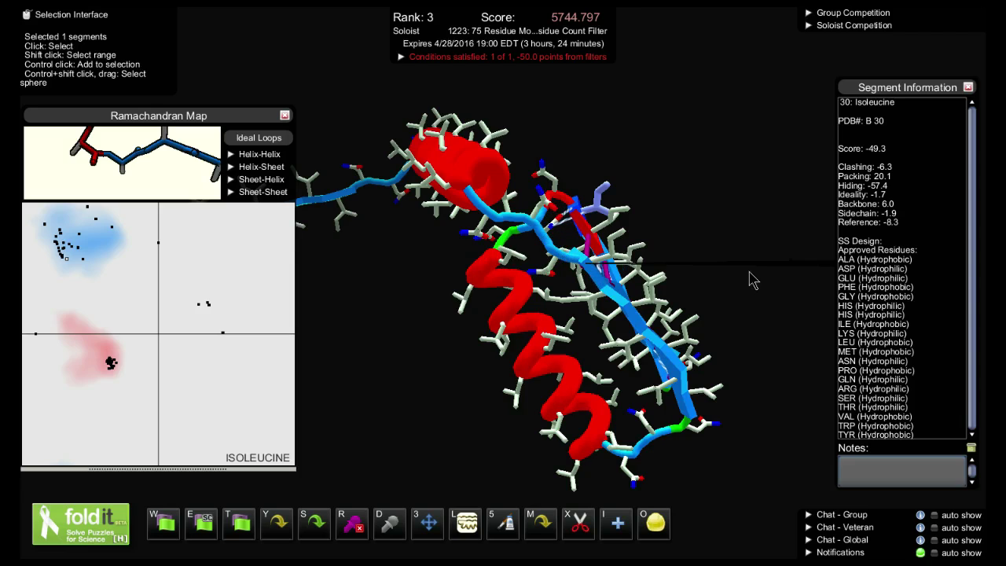
- Hide the sidechains and move ASN 27 on the Ramachandran map onto the finished loop's green-region point
key("ctrl+h")
key("ctrl+h")
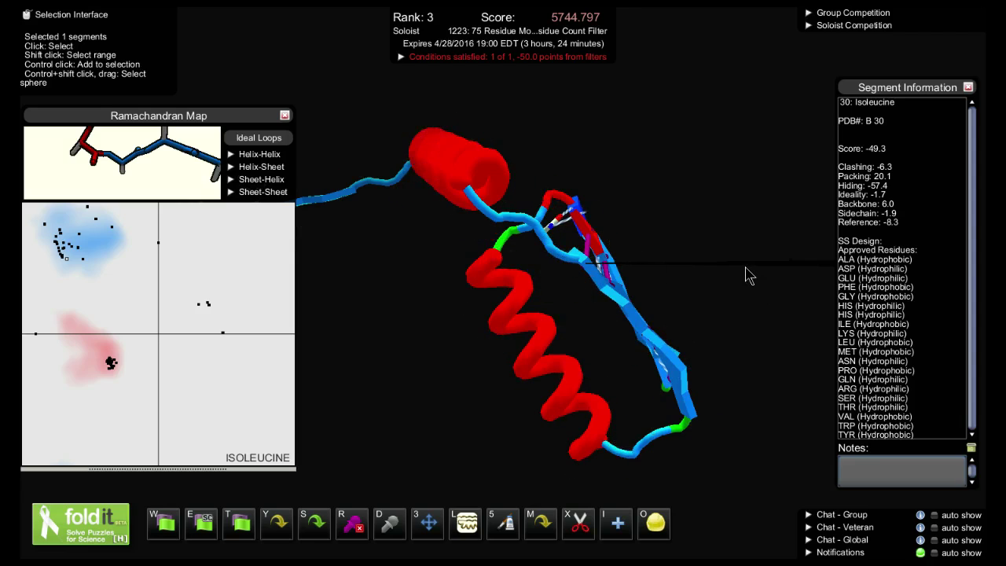
left_click(506, 244)
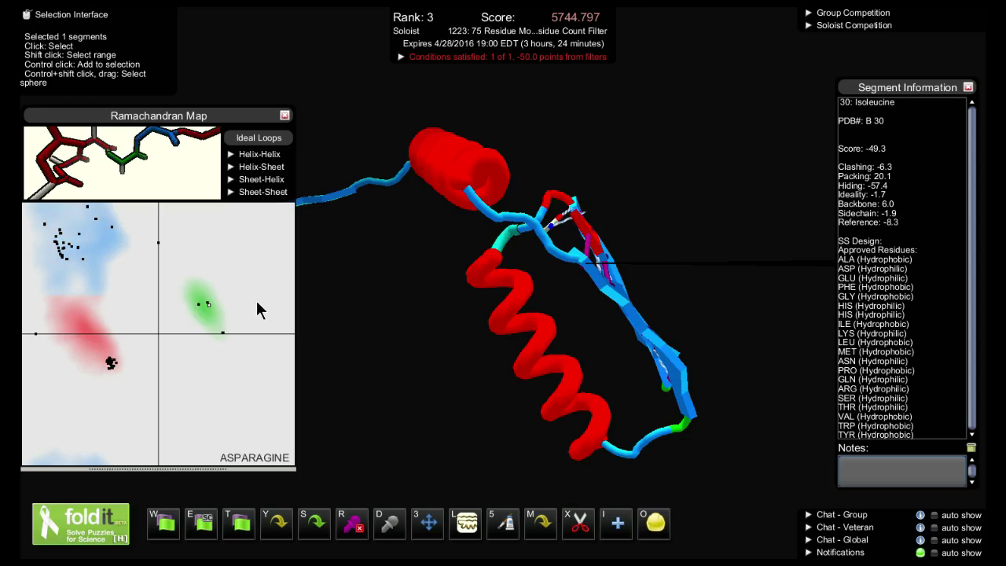
mouse_move(210, 313)
left_click(479, 208)
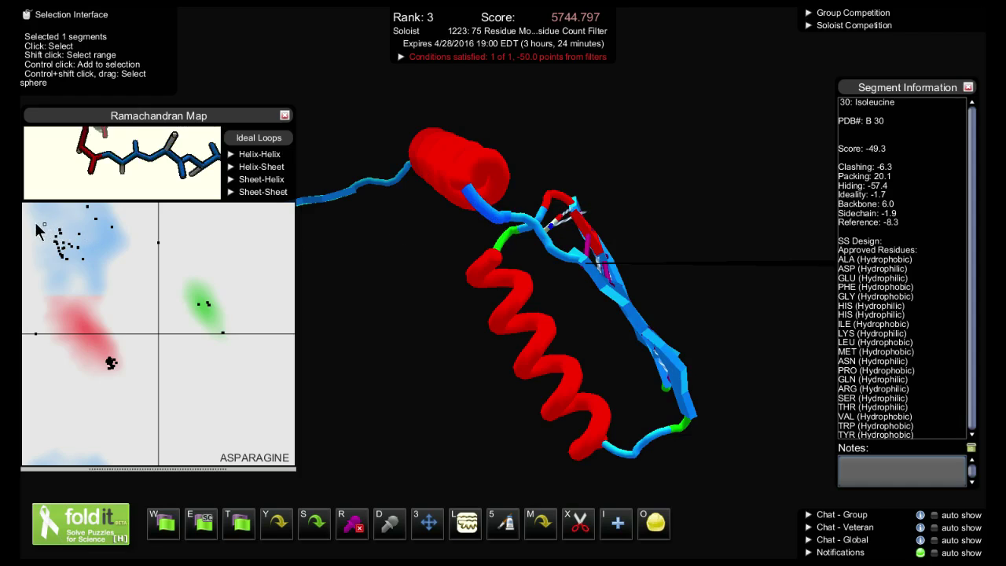
mouse_move(44, 230)
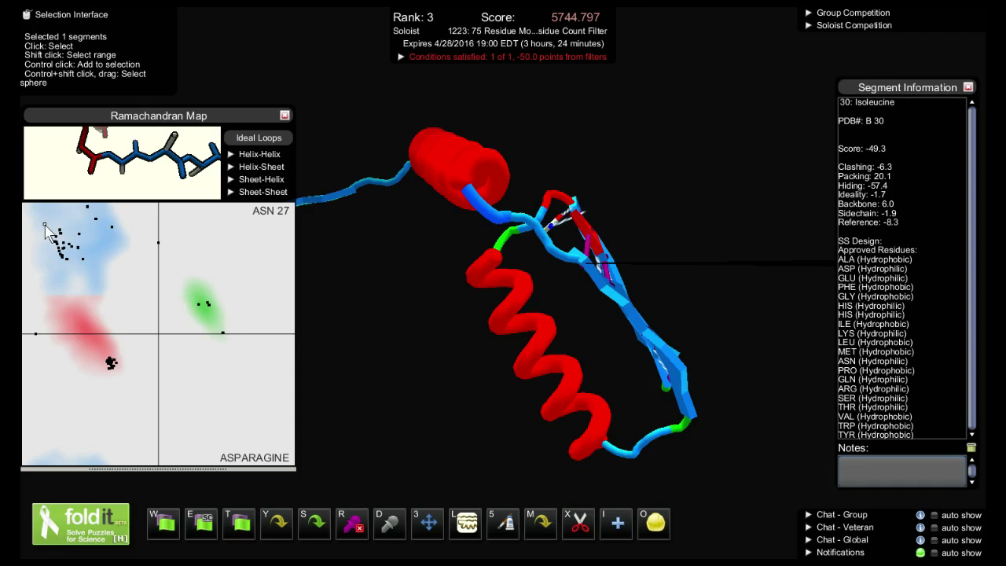
left_click(210, 313)
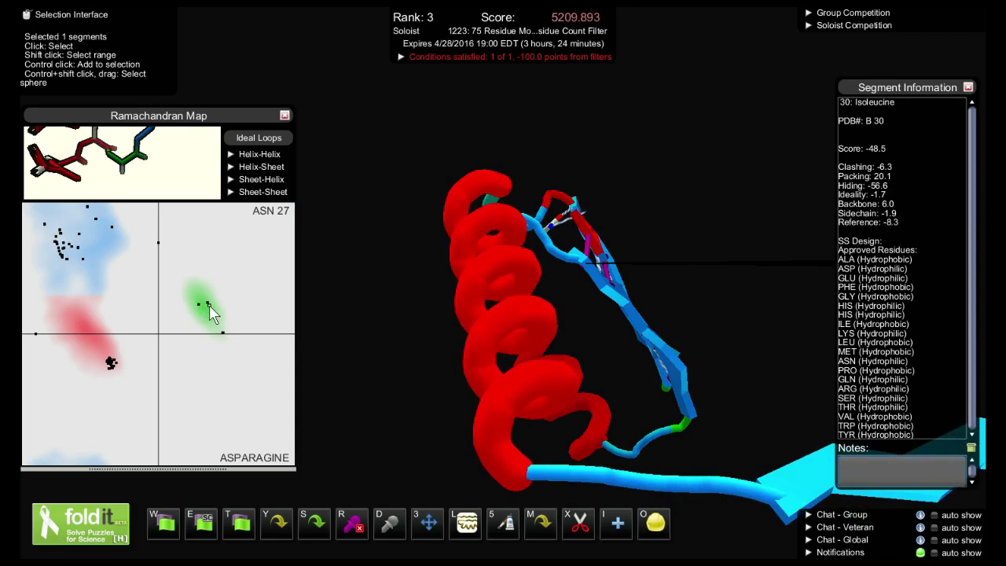
- Move the middle loop residue onto the finished loop's blue-region point and ASN 29 into the red-region cluster, and clear the selection
left_click_drag(379, 303, 528, 204)
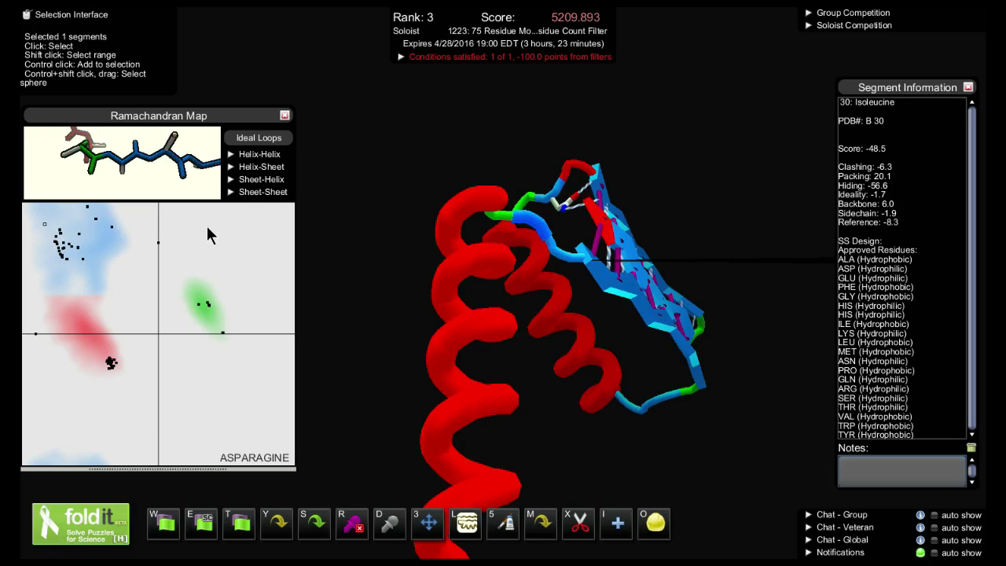
mouse_move(44, 225)
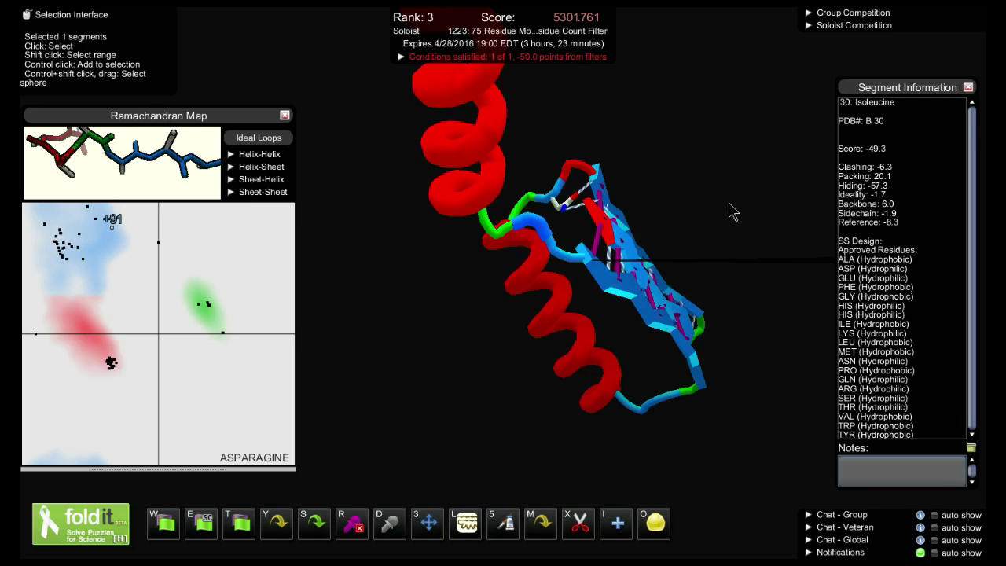
left_click(578, 172)
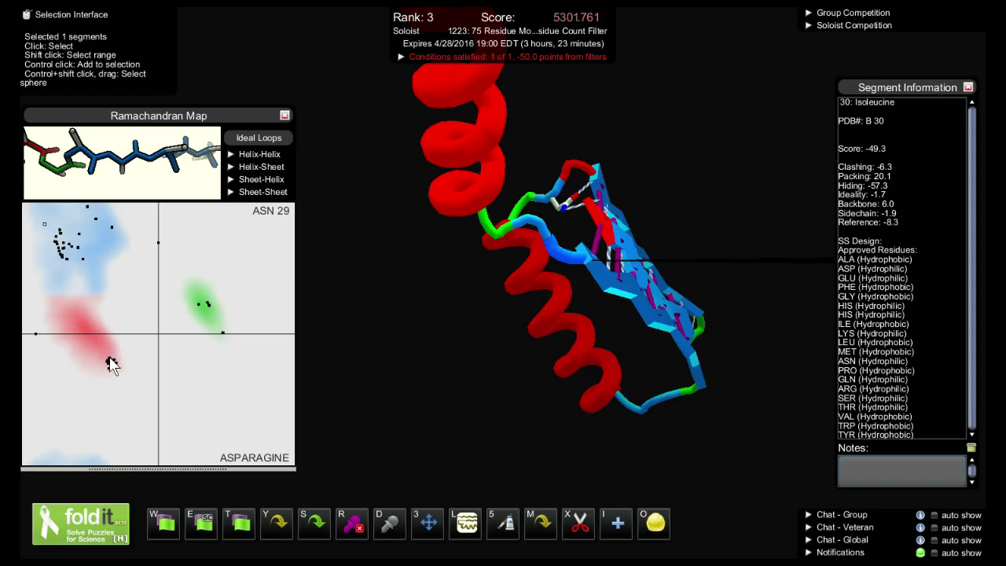
left_click_drag(112, 364, 118, 365)
left_click(440, 307)
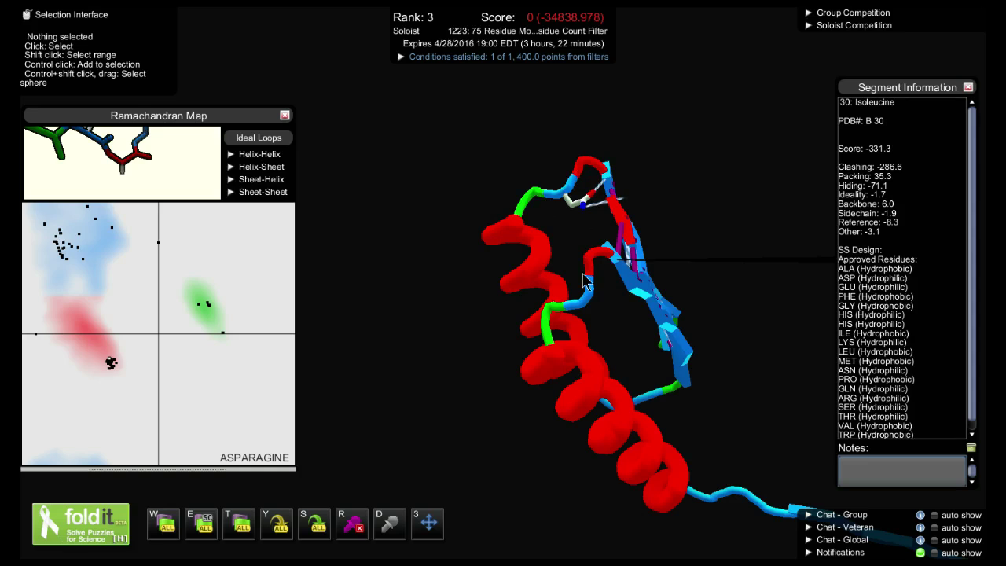
- Examine the refolded helix and its loop from several sides against the neighbouring helix and the sheet
left_click_drag(407, 411, 643, 234)
left_click_drag(753, 348, 809, 292)
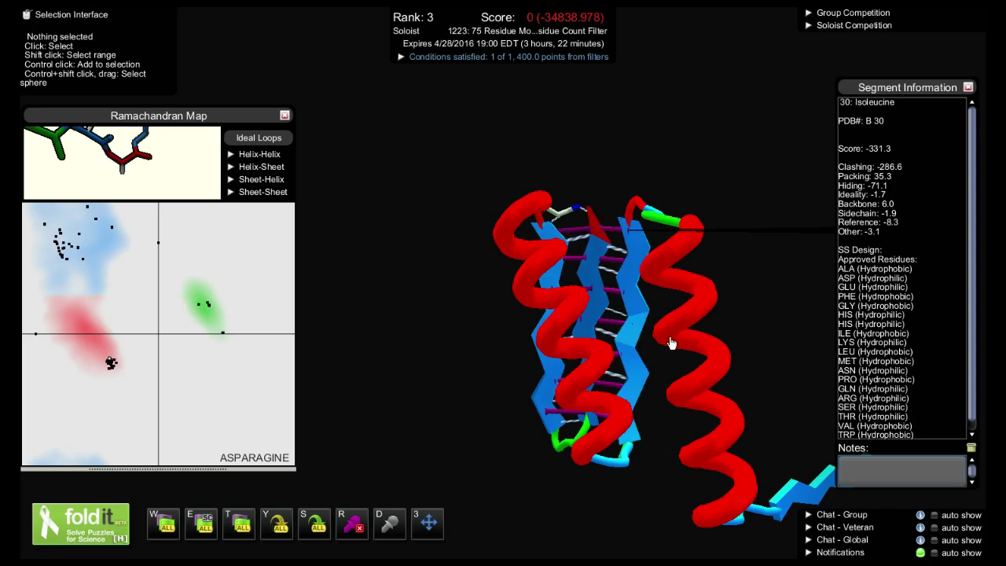
left_click_drag(799, 343, 495, 386)
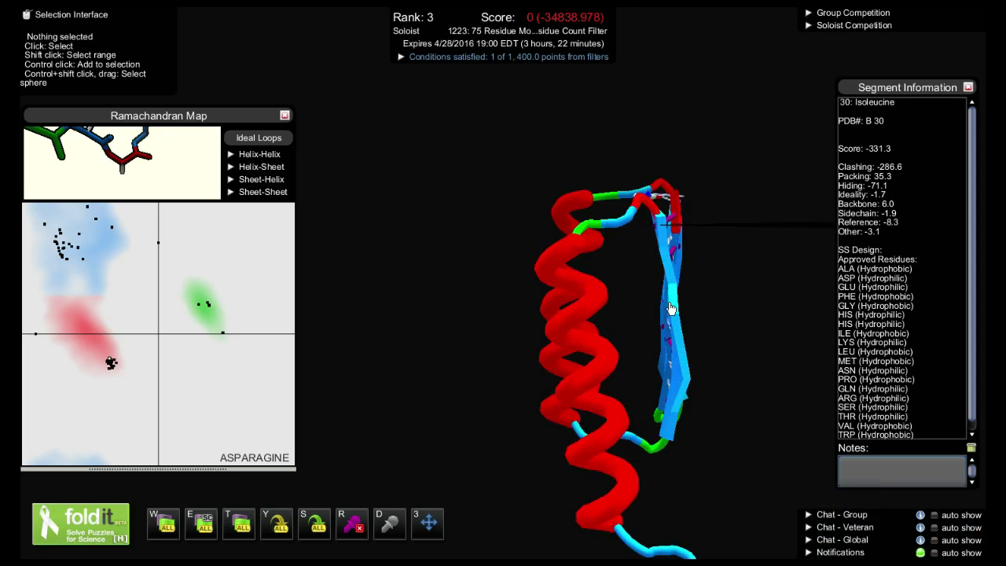
left_click_drag(736, 285, 697, 230)
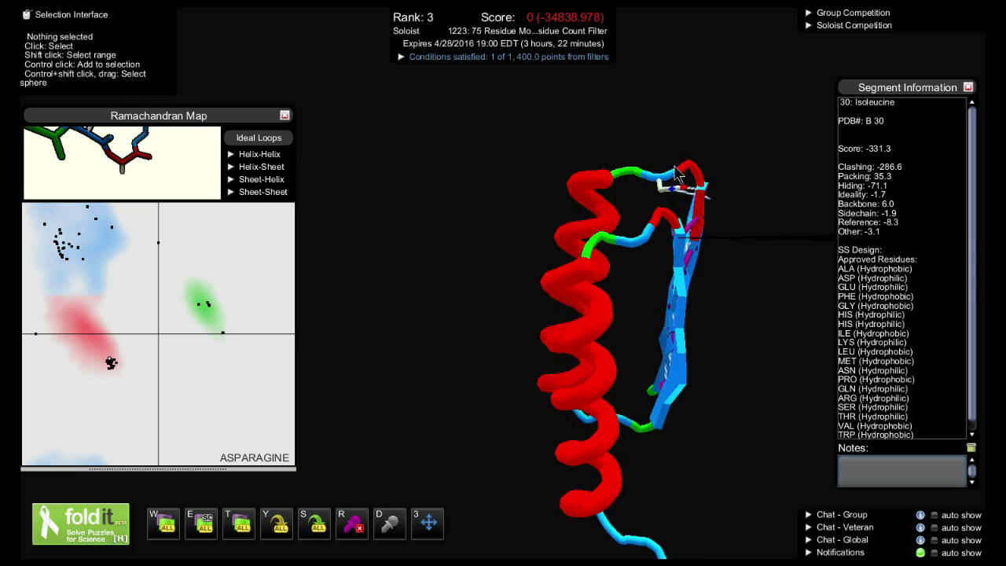
left_click_drag(747, 328, 607, 437)
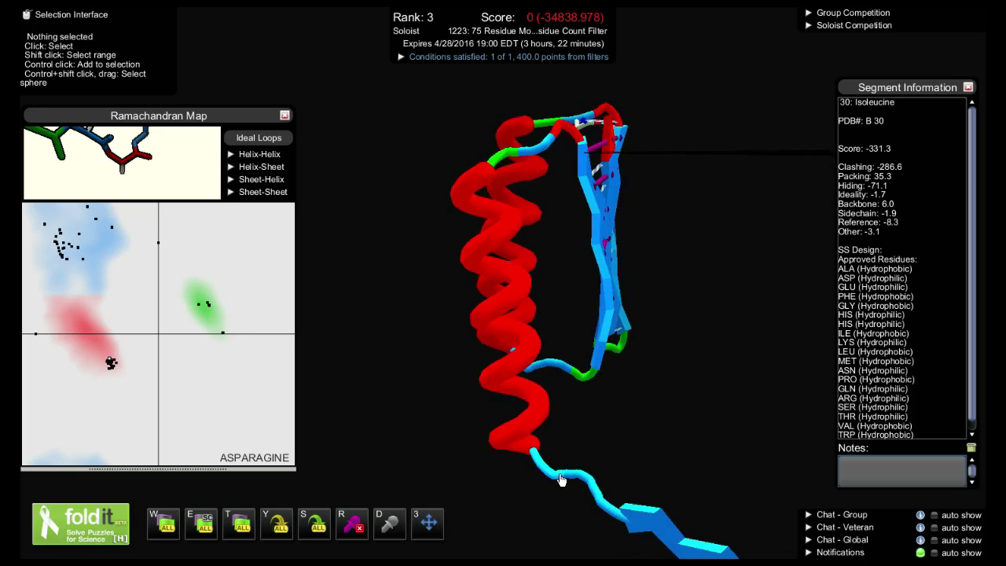
left_click_drag(689, 395, 611, 397)
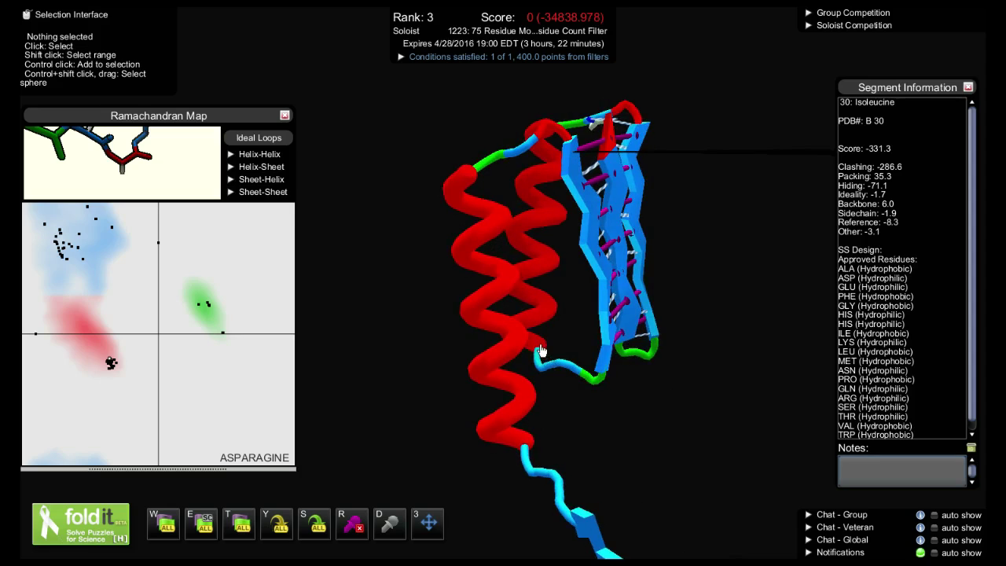
- Examine the segment information for residues 40, 36, 6 and 10 around the finished loop and the unfolded loop
key("Tab")
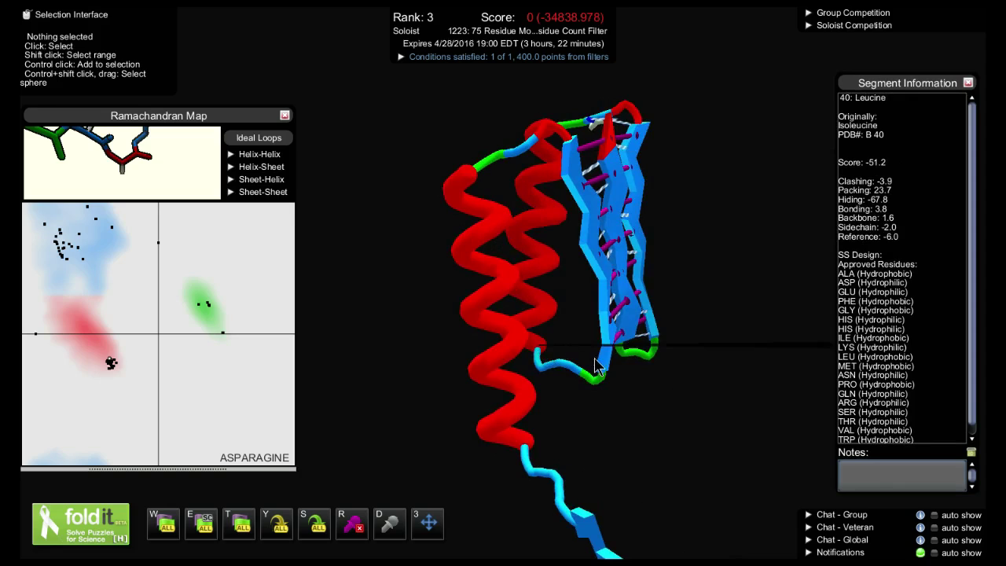
key("Tab")
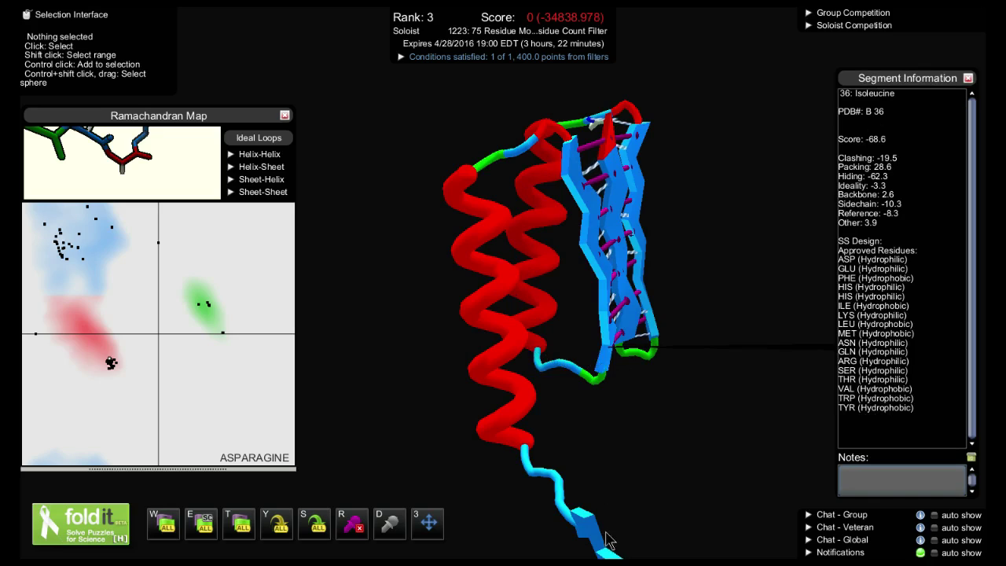
mouse_move(578, 521)
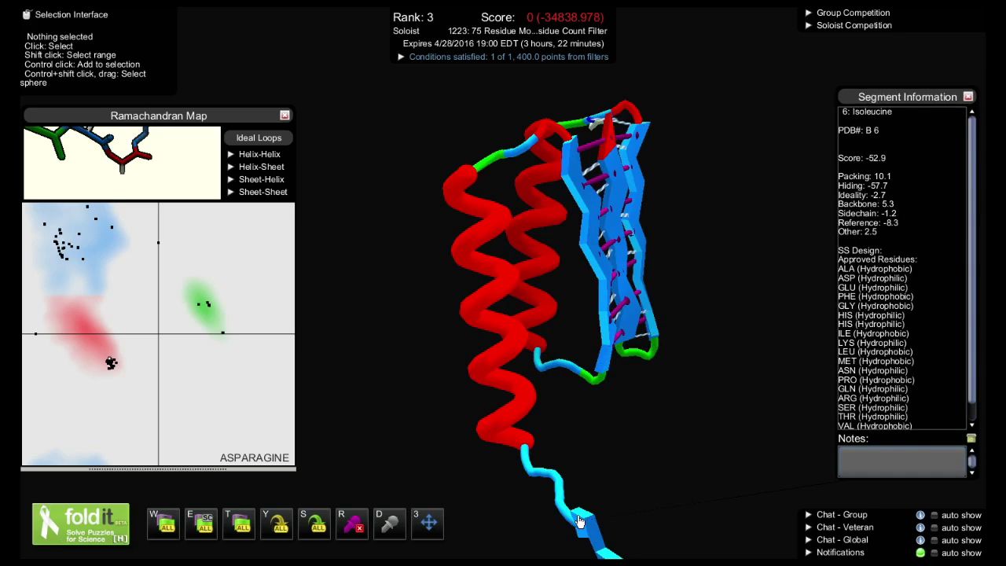
mouse_move(522, 440)
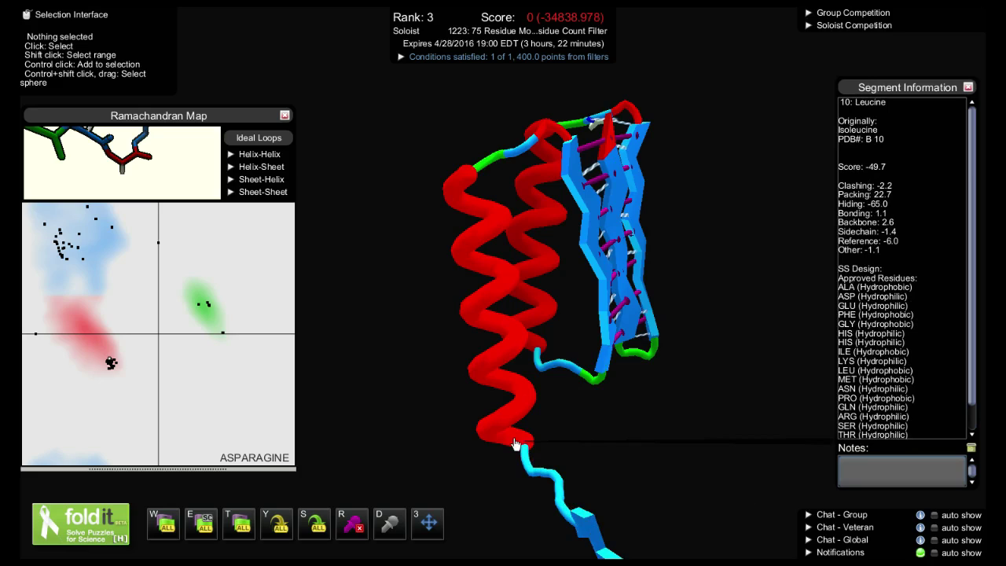
- Examine both helices, their loops and the unattached strand from several sides against the sheet
left_click_drag(570, 419, 679, 438)
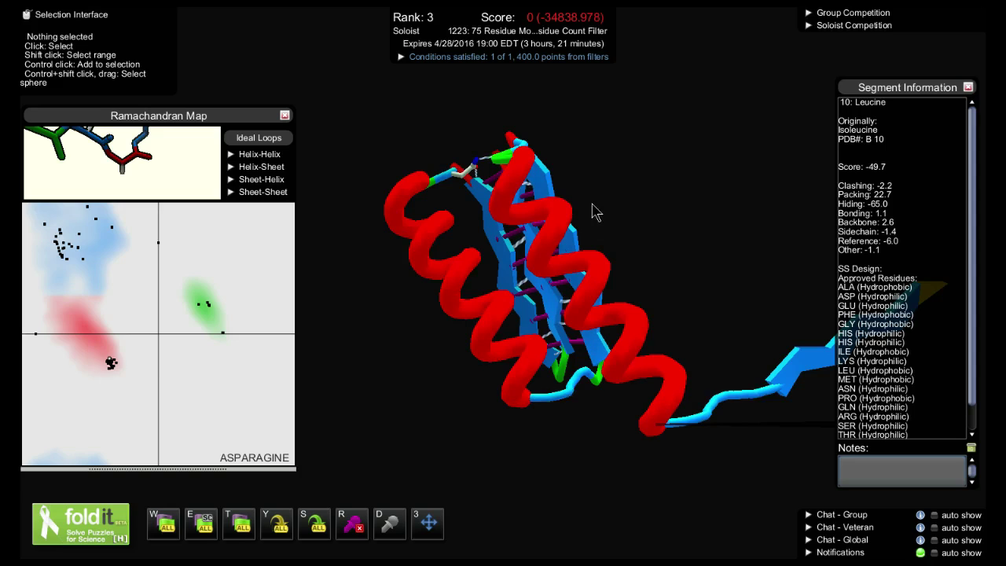
left_click_drag(639, 152, 667, 333)
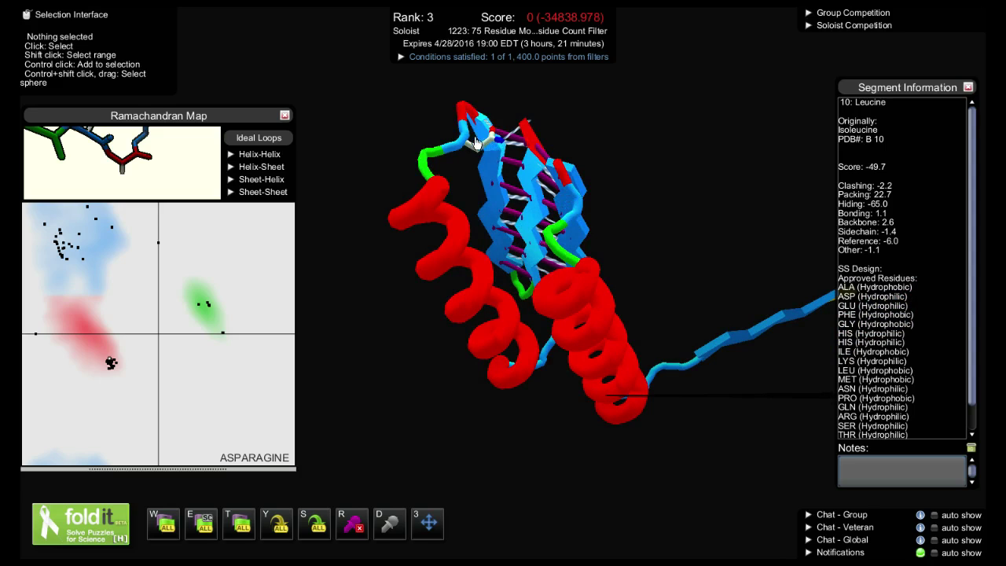
left_click_drag(644, 224, 669, 168)
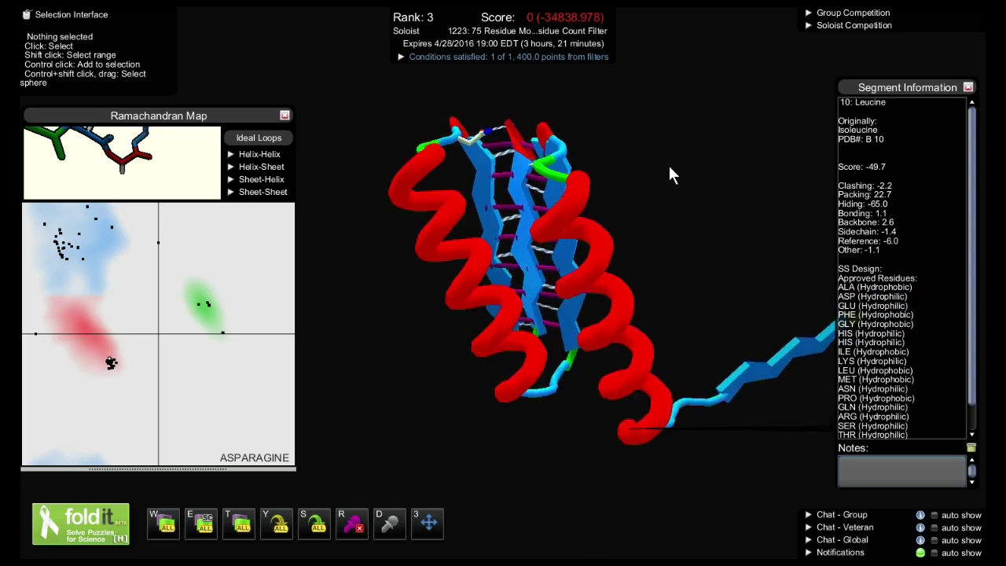
left_click_drag(674, 272, 597, 291)
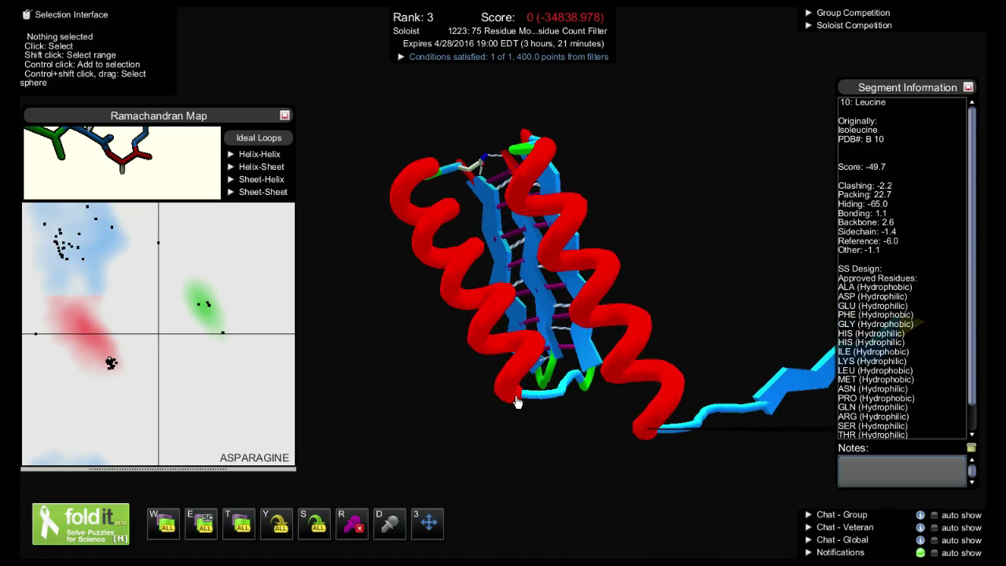
left_click_drag(663, 467, 456, 458)
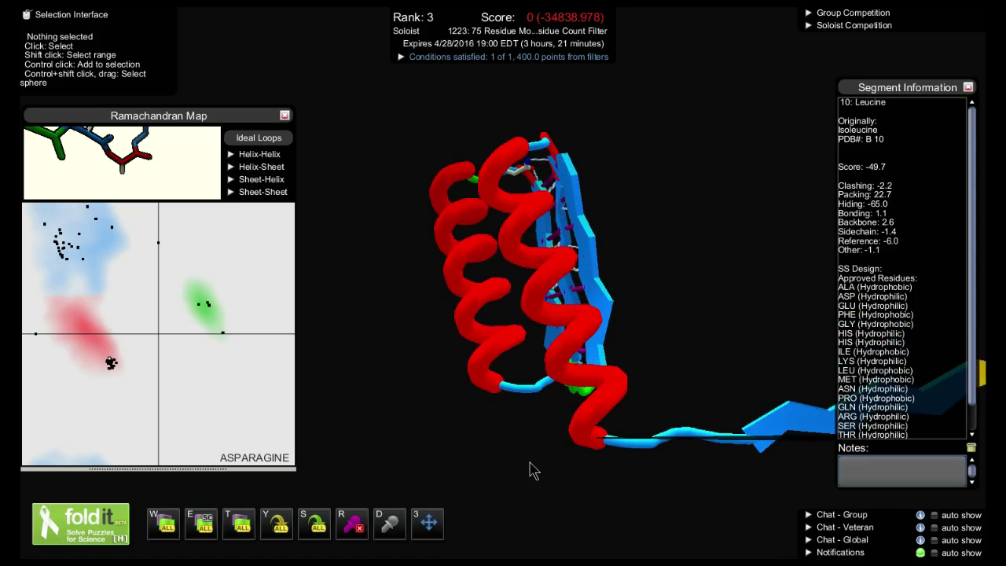
left_click_drag(532, 470, 382, 458)
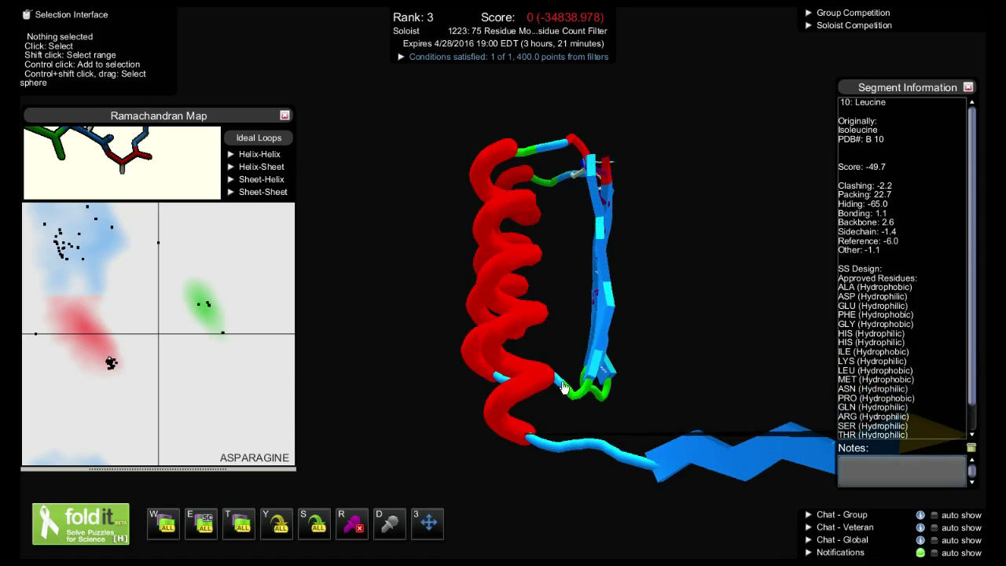
left_click_drag(710, 386, 566, 396)
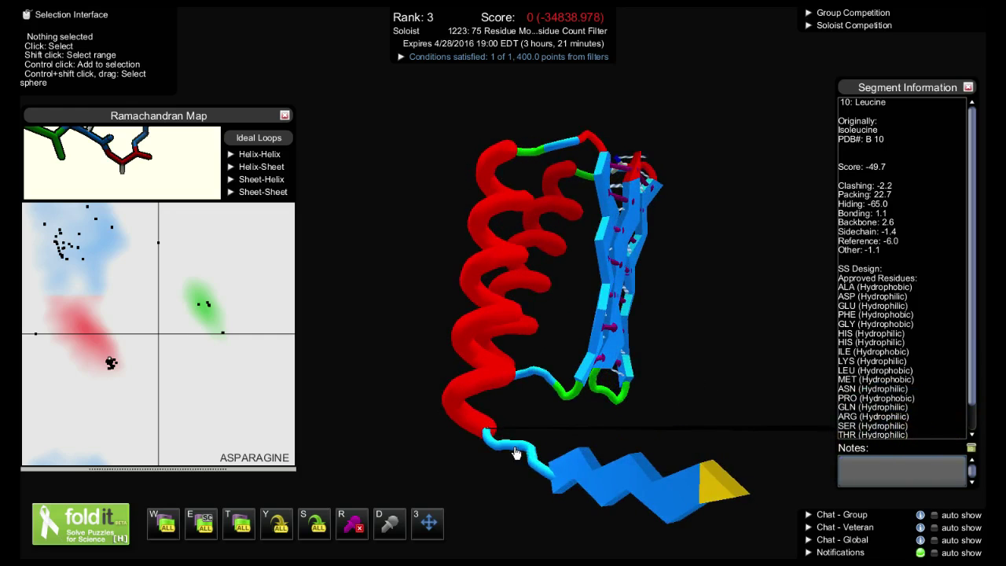
left_click_drag(678, 411, 651, 438)
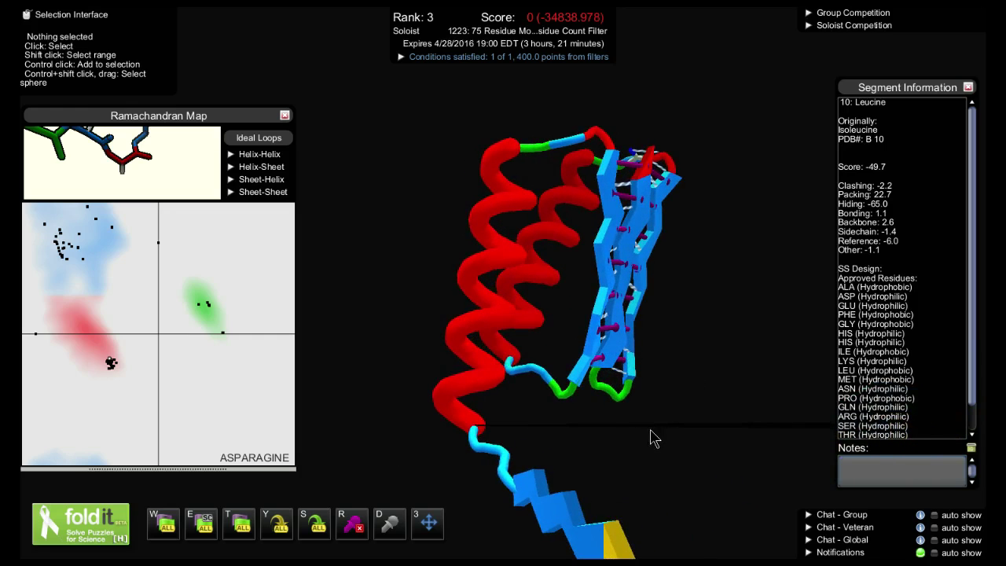
- Identify the finished loop's green residue on the Ramachandran map and move ASN 7 onto its green-region point
left_click(571, 395)
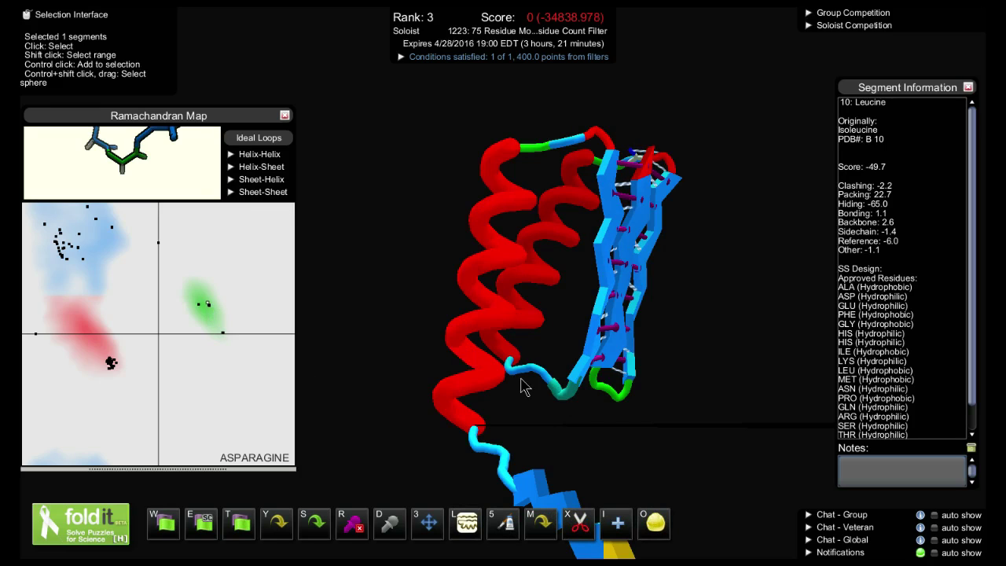
left_click_drag(560, 437, 601, 458)
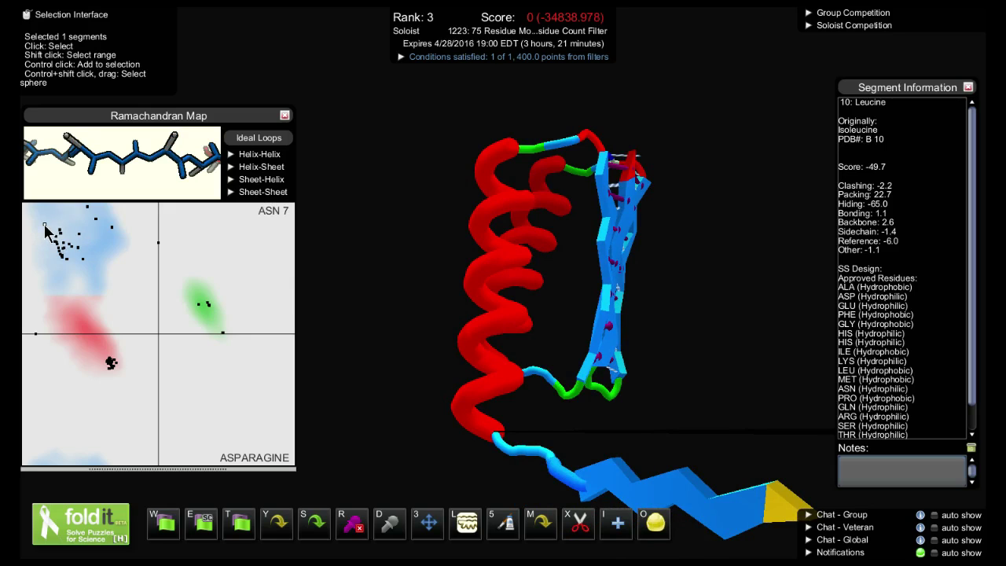
left_click(209, 309)
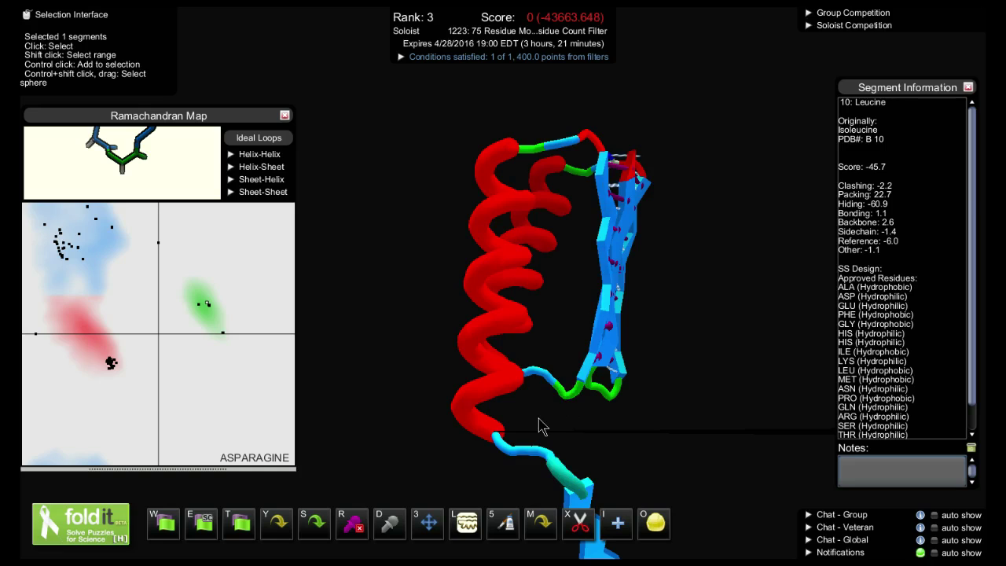
- Move ASN 8 and ASN 9 onto the finished loop's two matching blue-region points and clear the selection
left_click_drag(476, 419, 480, 426)
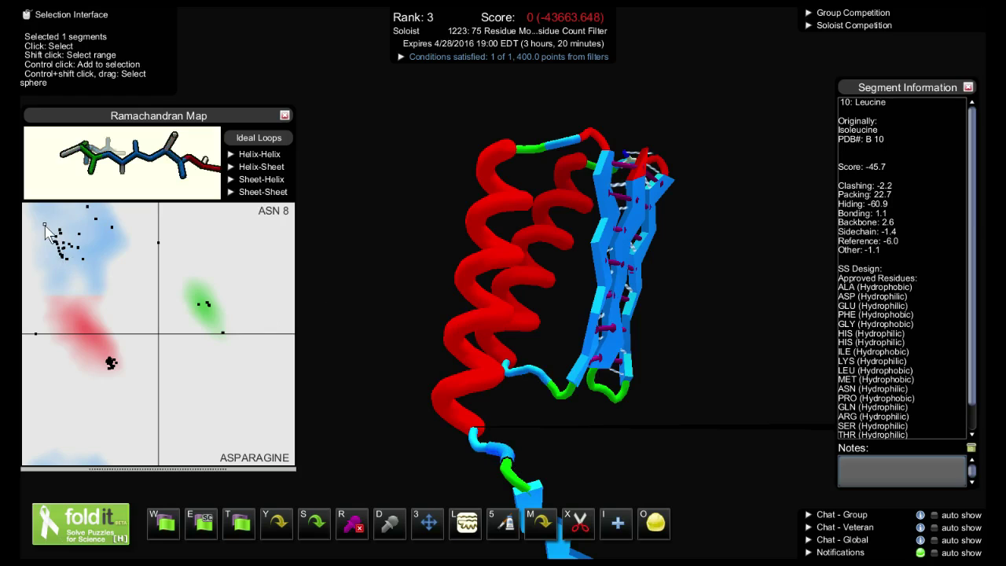
left_click(88, 209)
left_click(88, 208)
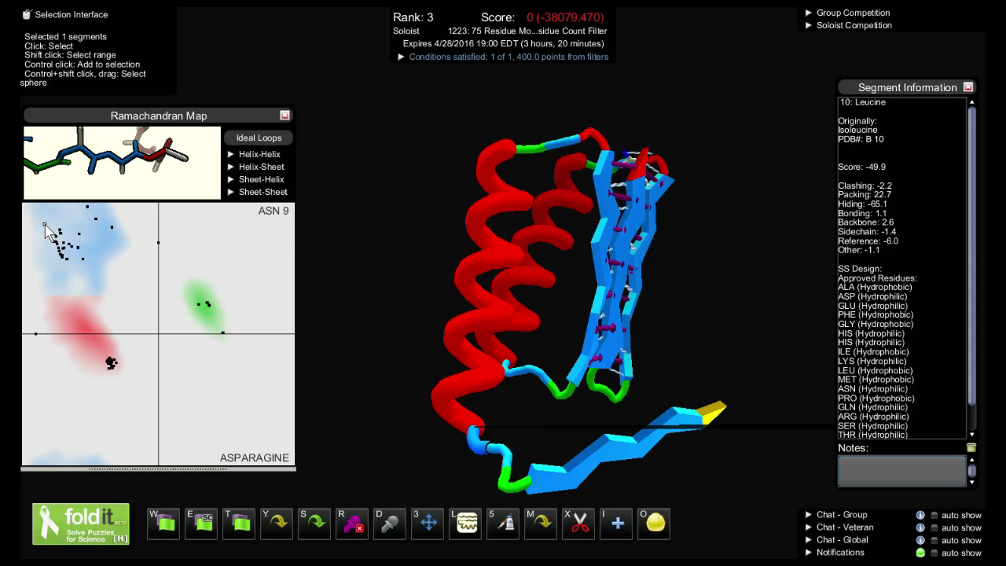
left_click(96, 221)
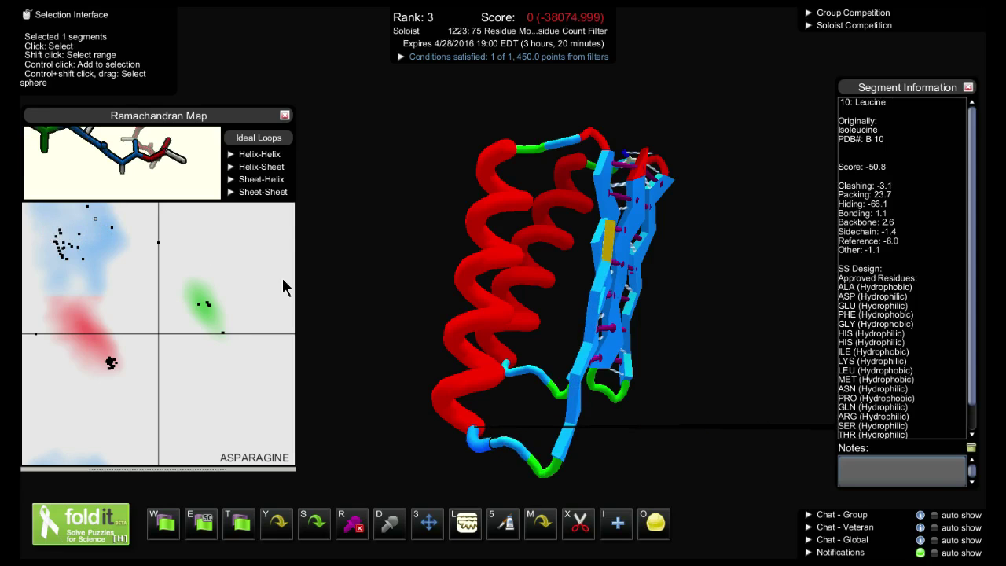
left_click(676, 428)
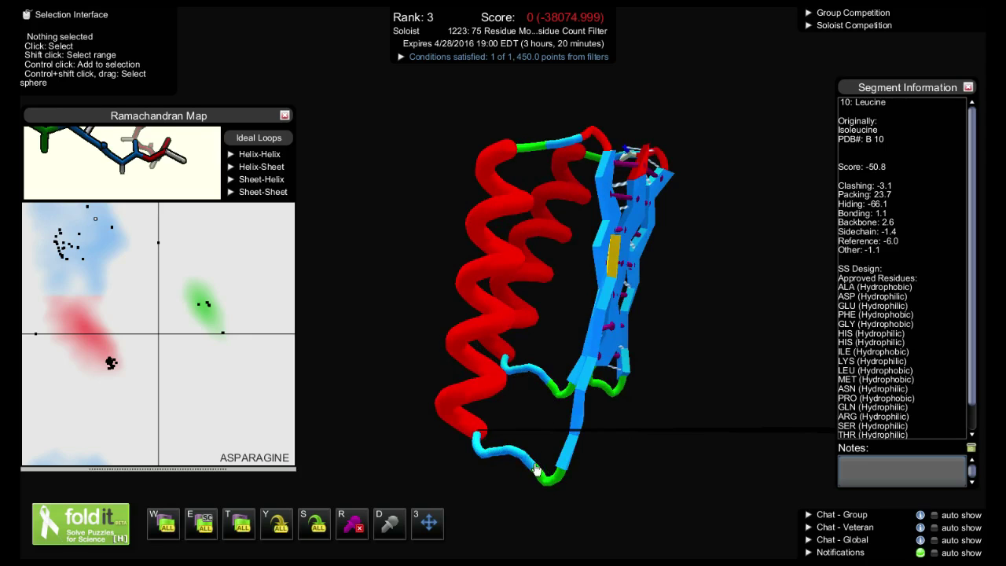
- Connect the newly folded strand to the neighbouring edge strand of the sheet with bands
left_click_drag(715, 427, 622, 447)
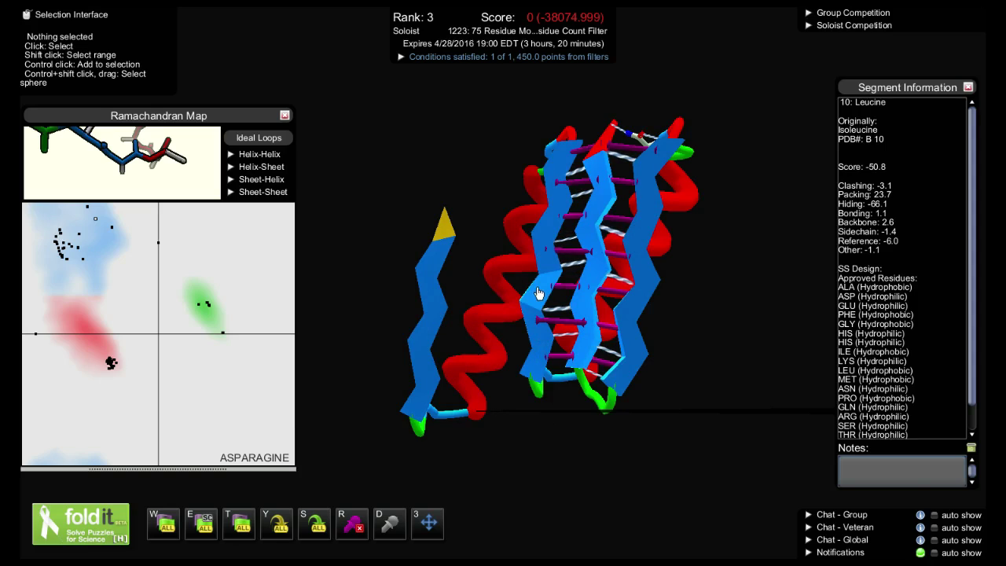
left_click_drag(364, 353, 416, 354)
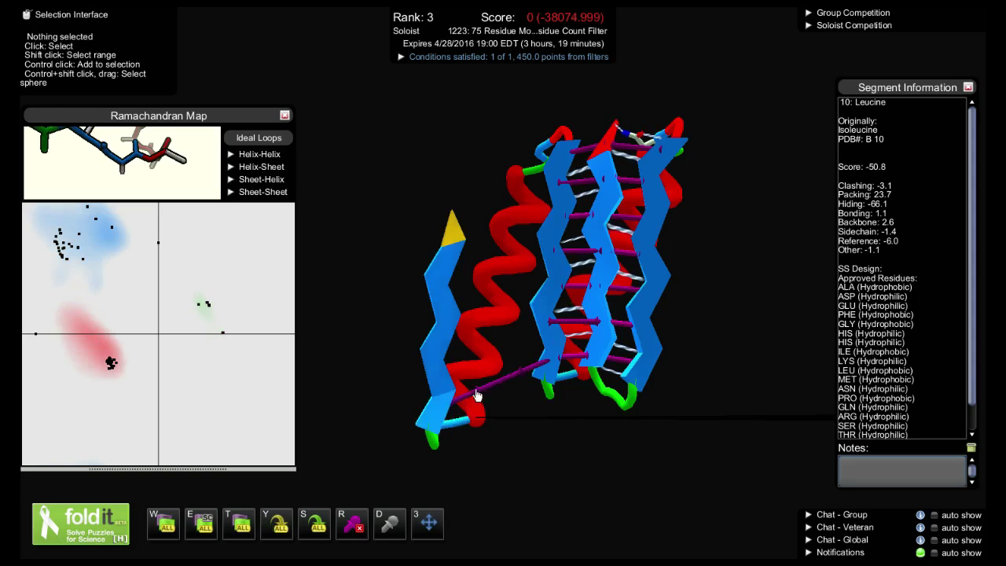
left_click_drag(547, 331, 445, 361)
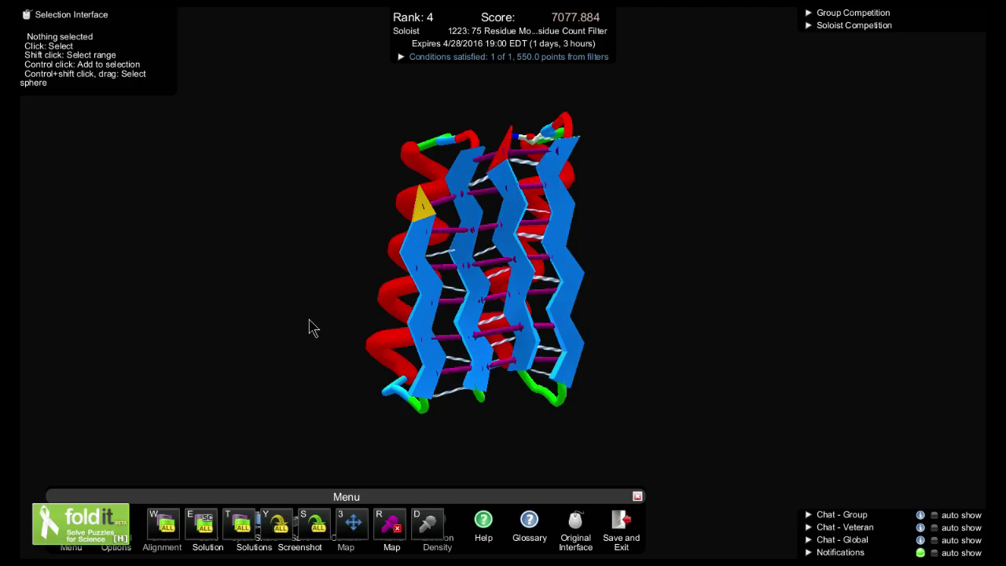
- Examine the completed four-strand design from several sides and open its Ramachandran map
left_click_drag(325, 336, 552, 462)
left_click_drag(675, 226, 643, 367)
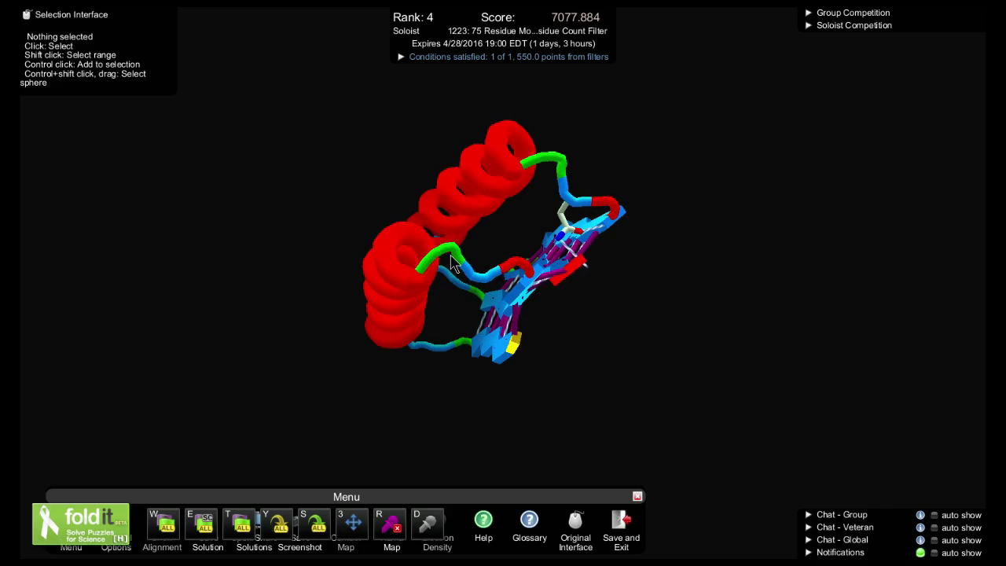
left_click_drag(628, 399, 554, 445)
key("h")
key("h")
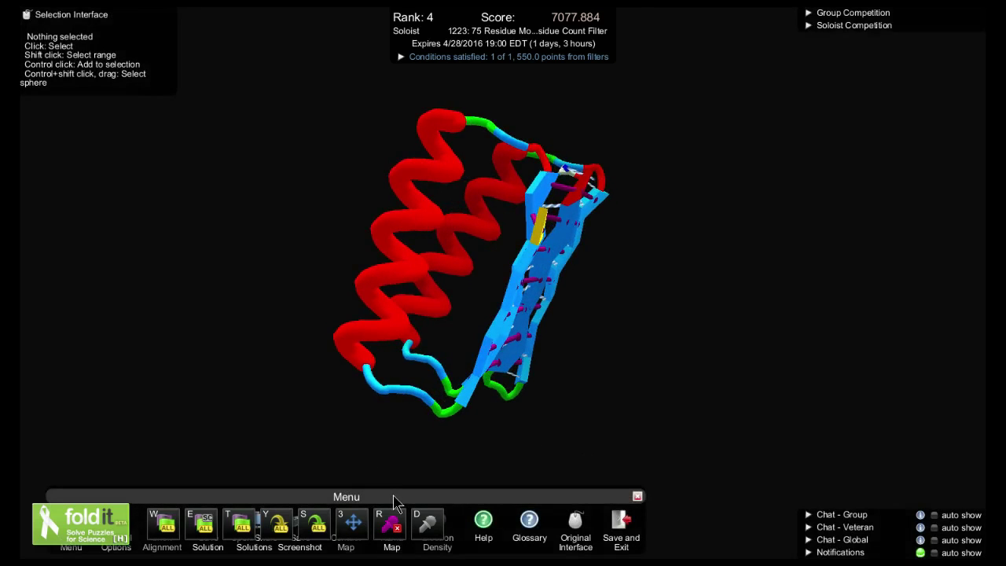
left_click(393, 476)
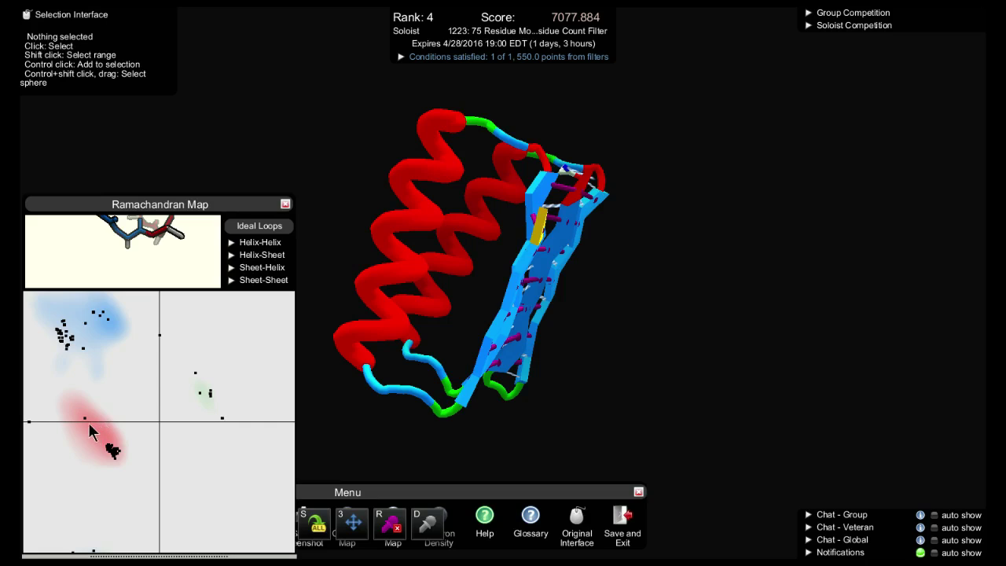
- Locate the isolated red-region point, ASN 7 and the green-region glycine from the Ramachandran map, clear the selection, and view the loops from several angles
mouse_move(109, 444)
left_click(85, 419)
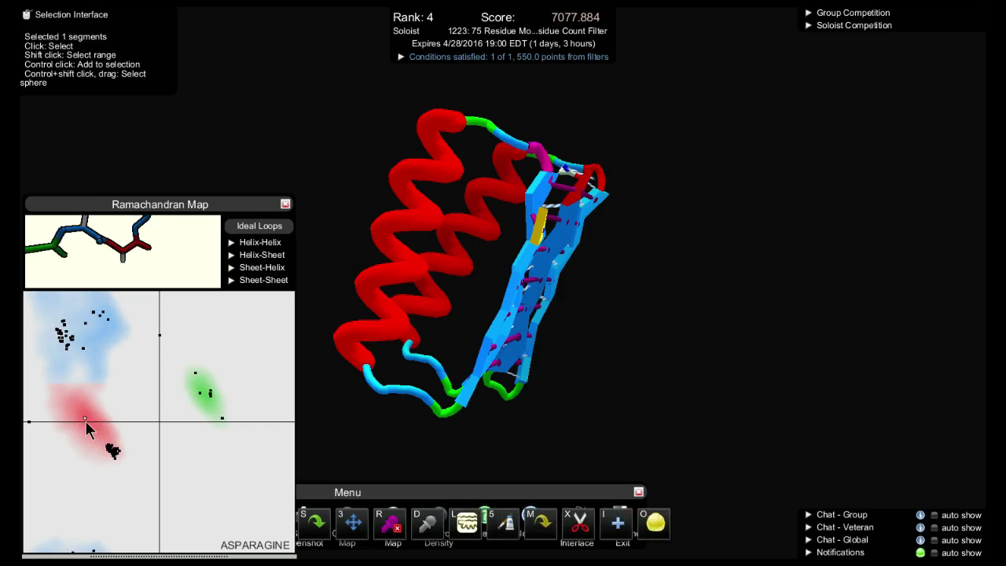
left_click(195, 372)
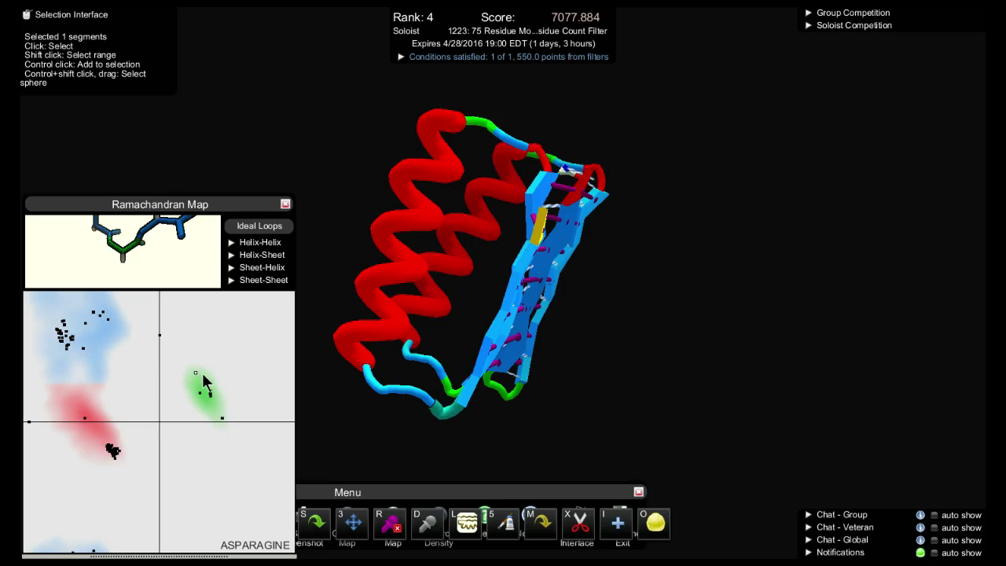
left_click(222, 418)
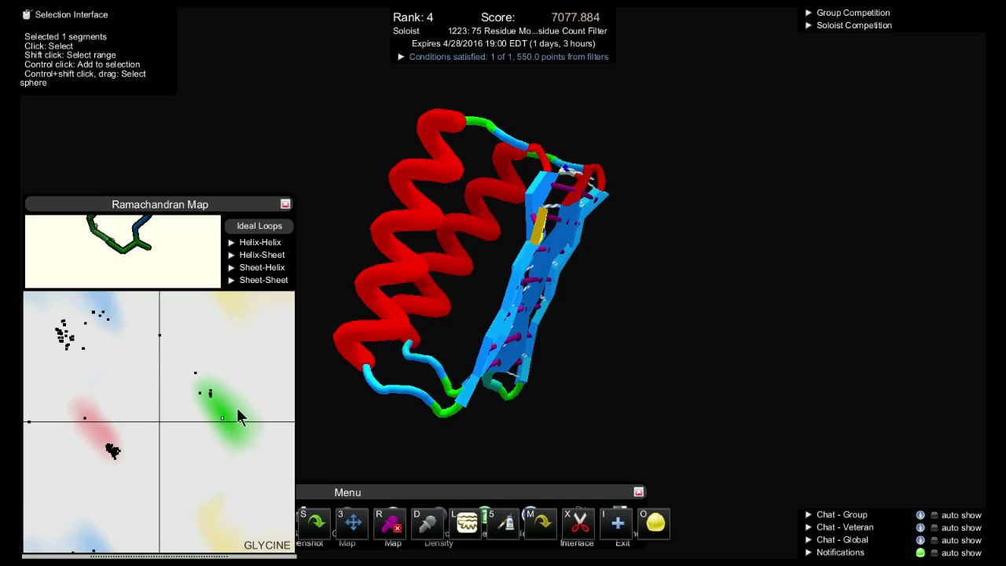
left_click(195, 374)
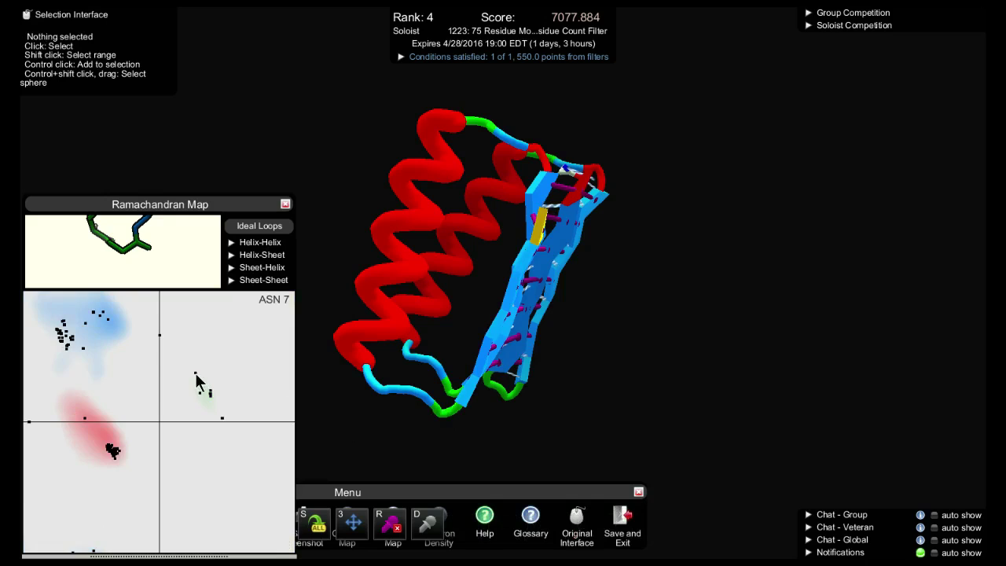
left_click(195, 372)
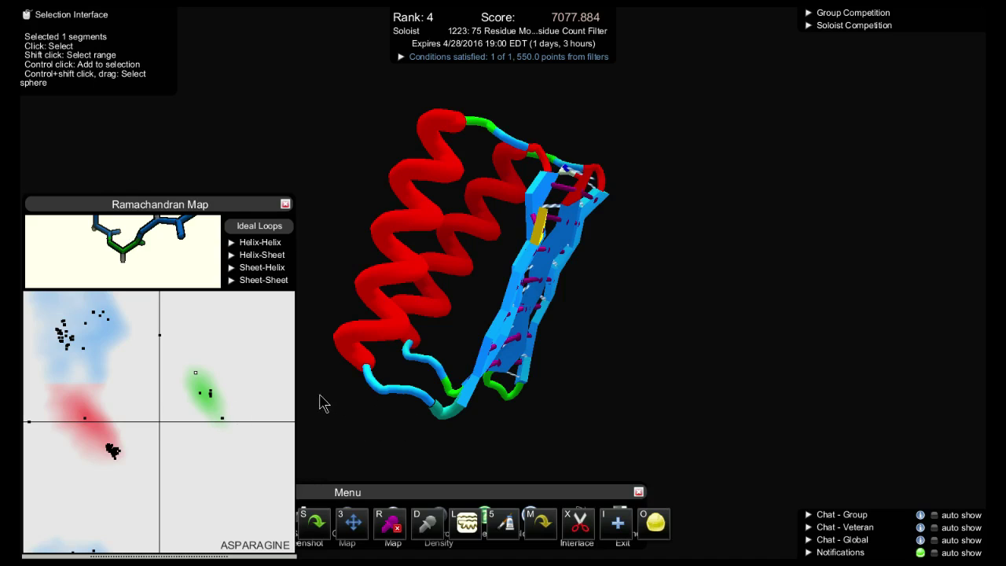
left_click(223, 418)
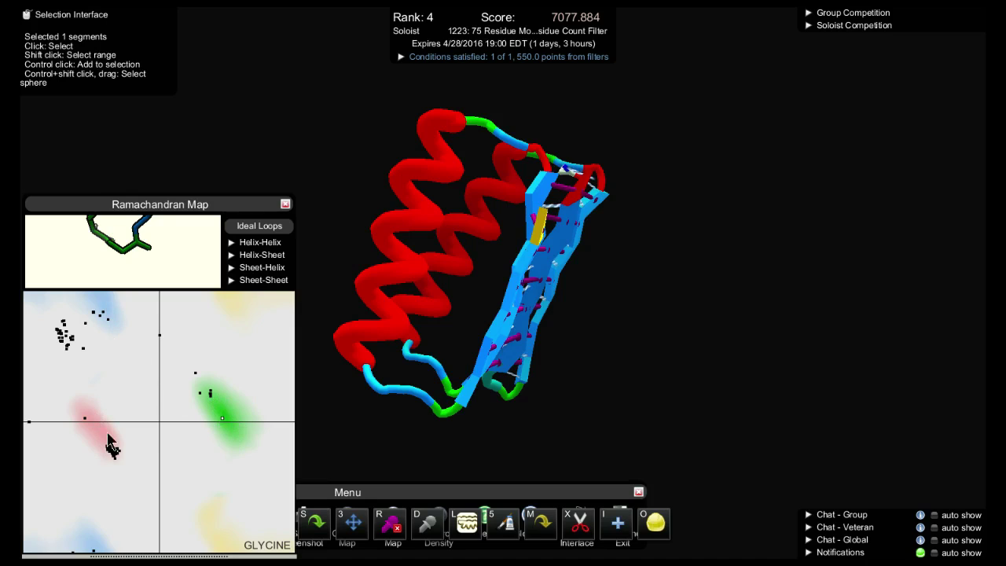
left_click(195, 373)
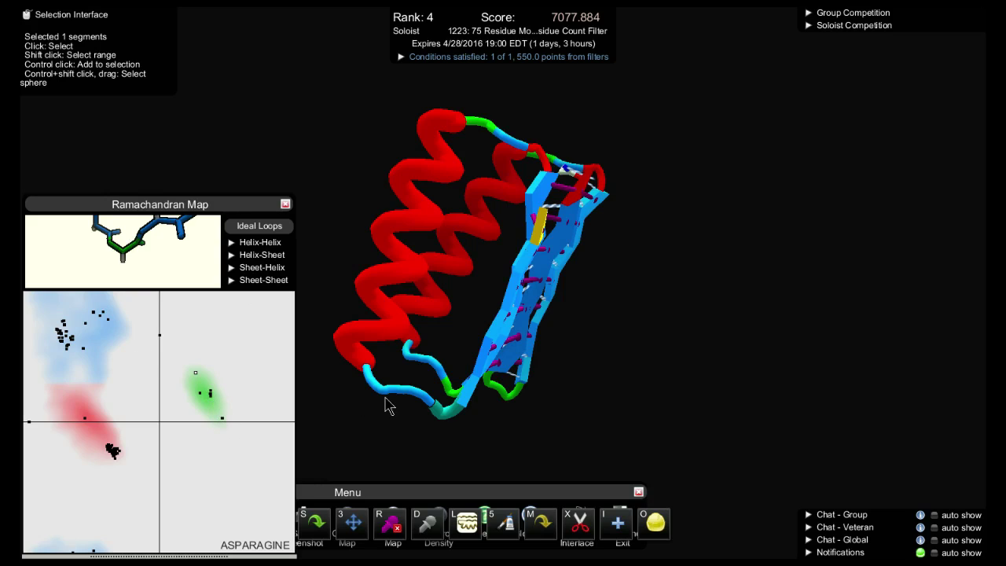
left_click(595, 408)
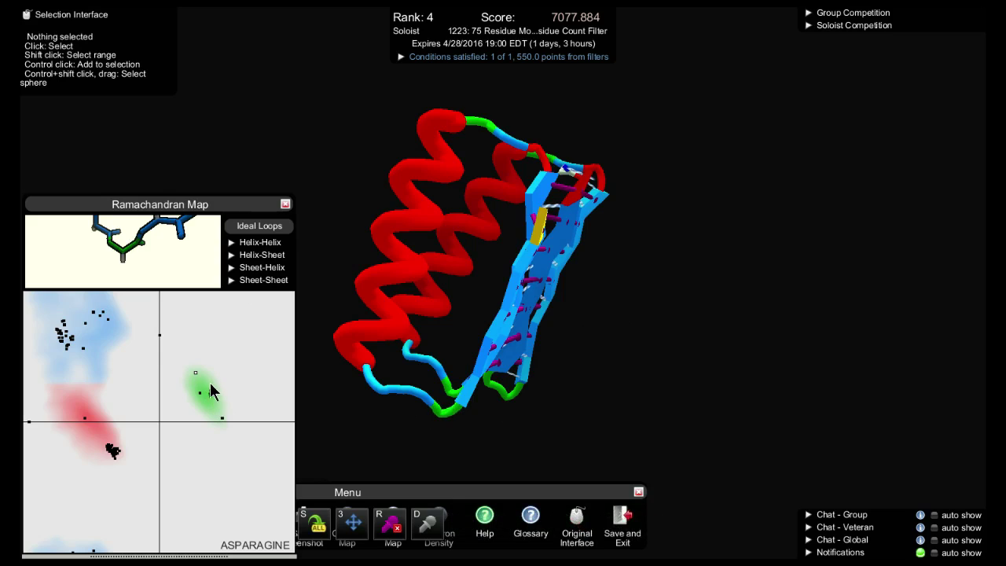
left_click_drag(611, 307, 576, 163)
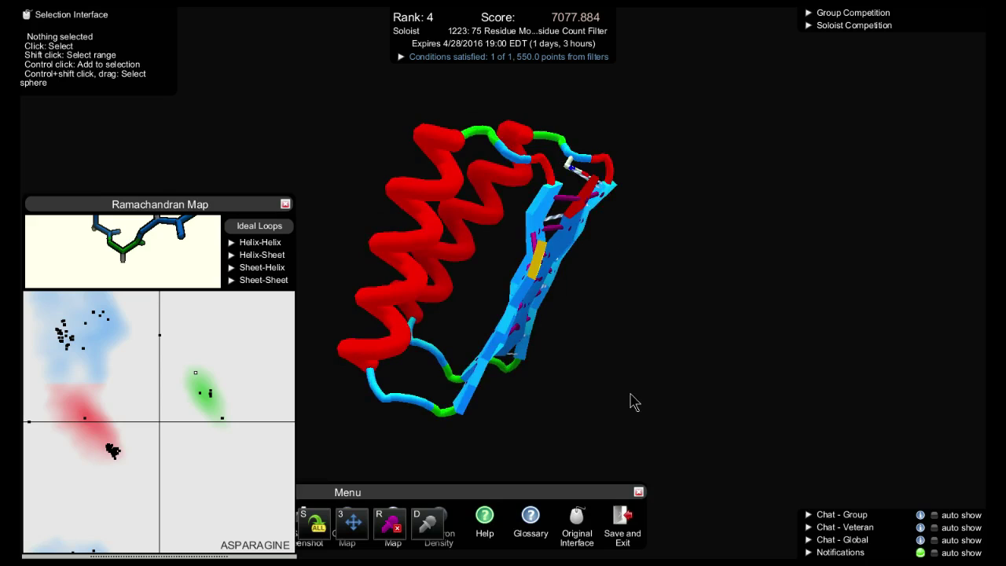
left_click_drag(634, 404, 670, 328)
left_click_drag(589, 323, 579, 382)
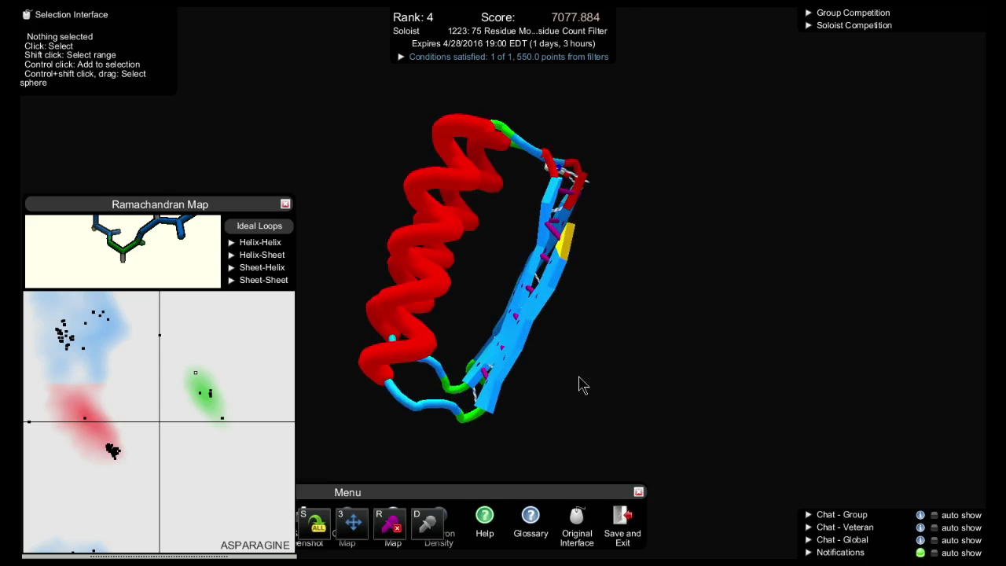